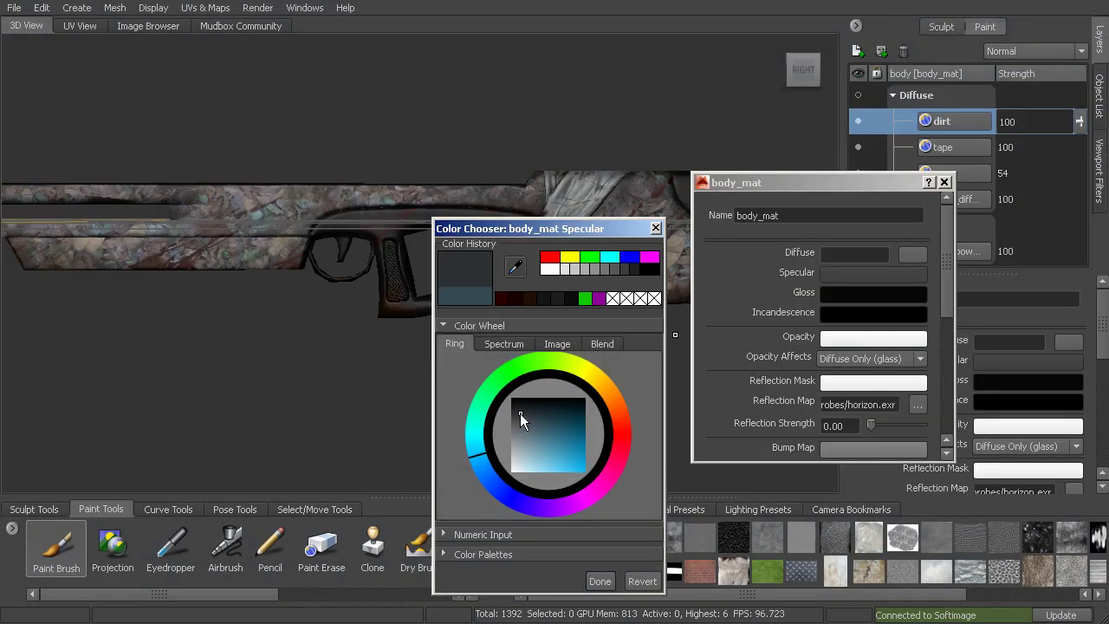
# Set the body_mat specular colour to a neutral dark grey and close the material's properties
pyautogui.moveTo(519, 414)
pyautogui.mouseDown()
pyautogui.moveTo(513, 396)
pyautogui.moveTo(513, 484)
pyautogui.moveTo(507, 411)
pyautogui.mouseUp()
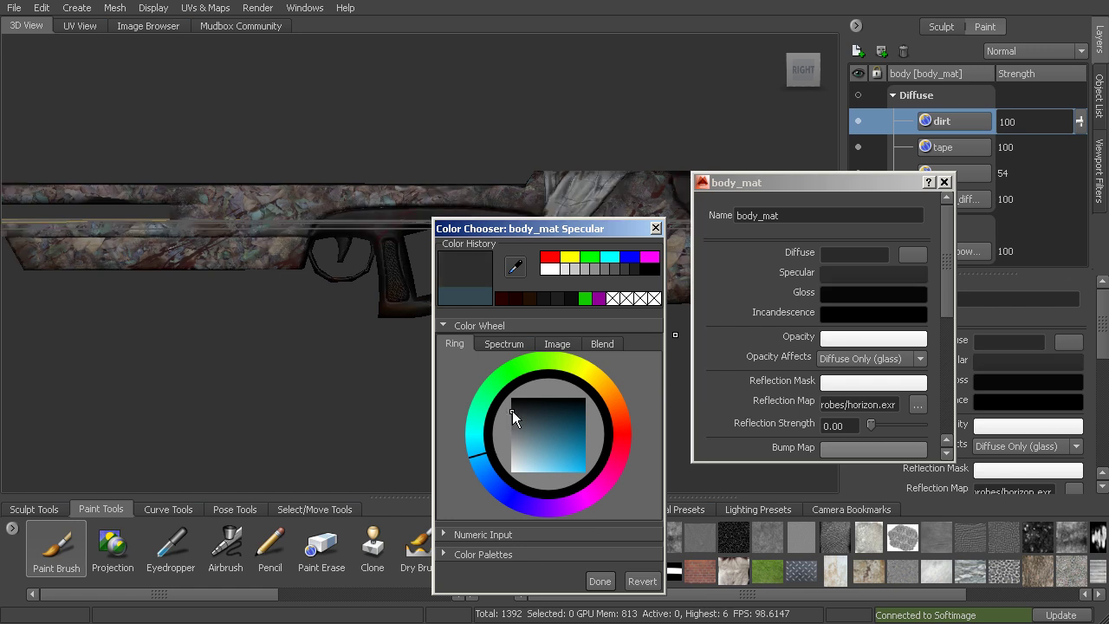
pyautogui.click(599, 580)
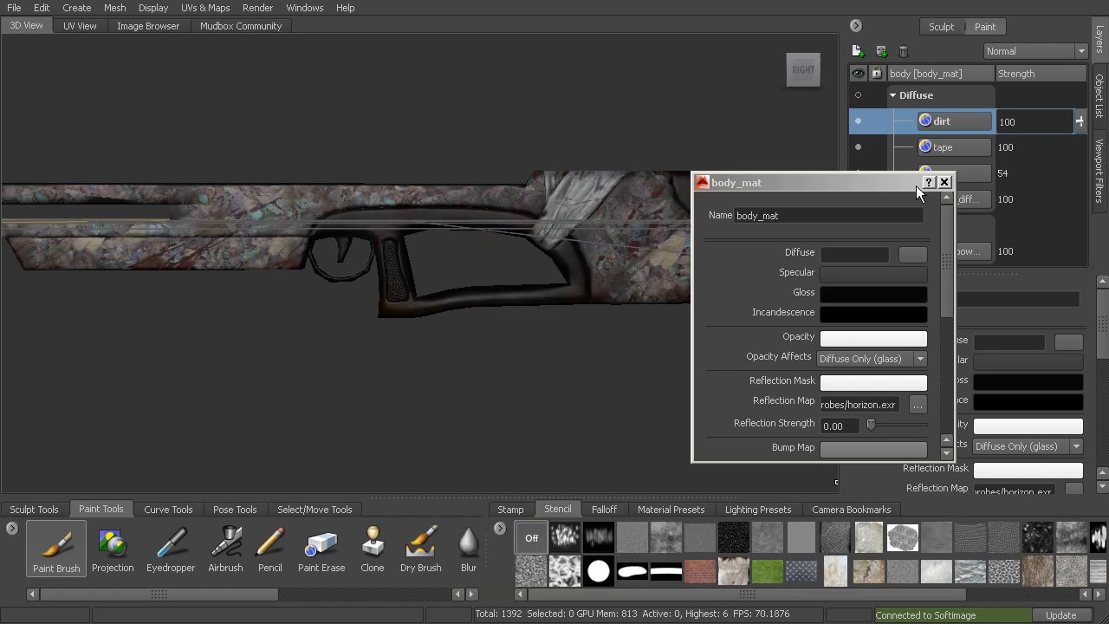
pyautogui.click(944, 182)
# Create a 2048 paint layer named spec_main in the Specular channel, saved as 8-bit RGBA TIFF
pyautogui.click(858, 51)
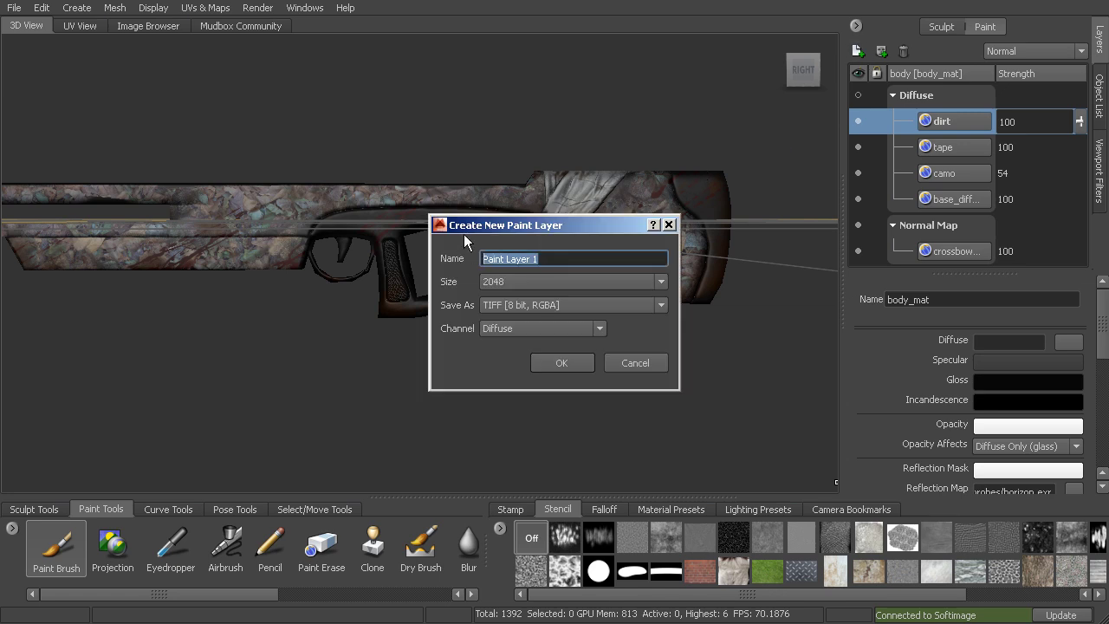
pyautogui.write('c')
pyautogui.write('spec')
pyautogui.write('_pl')
pyautogui.press('BackSpace')
pyautogui.press('BackSpace')
pyautogui.write('main')
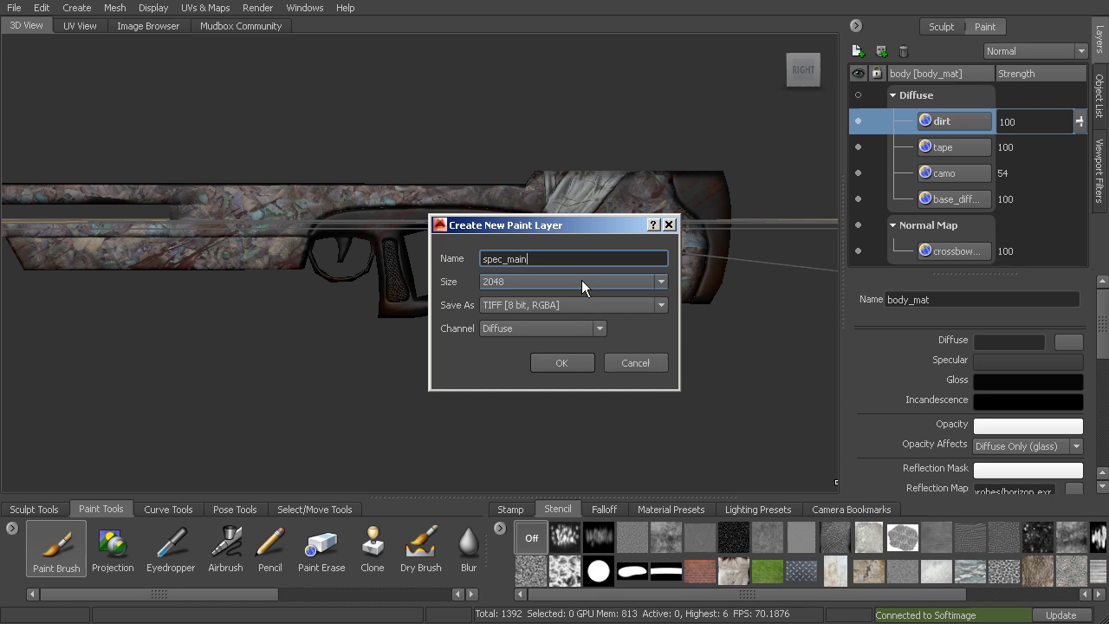
pyautogui.click(581, 332)
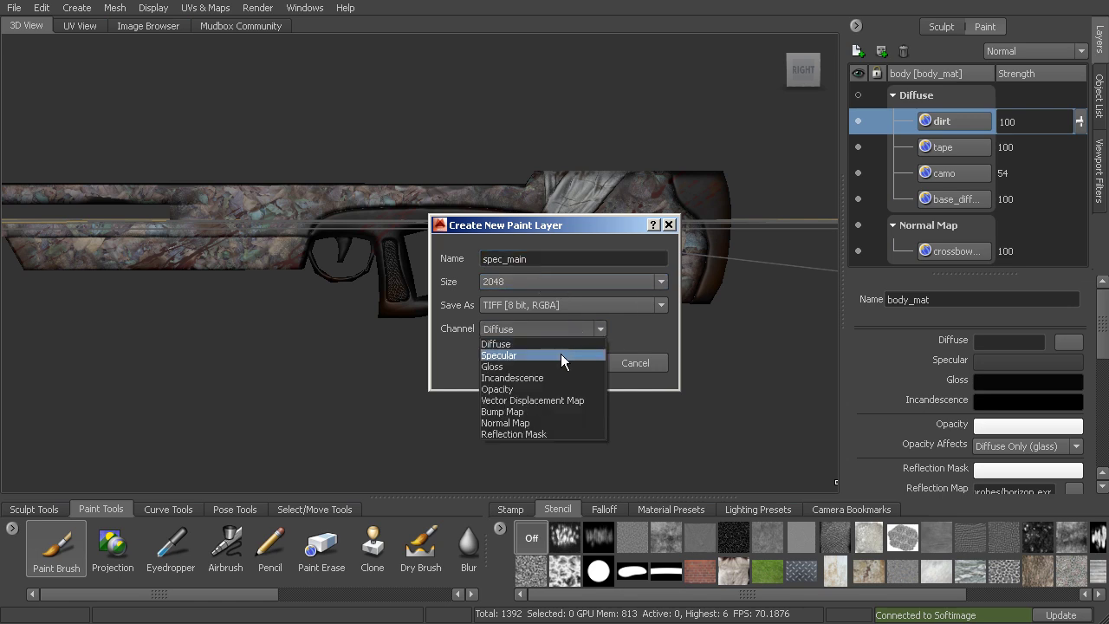
pyautogui.click(558, 355)
pyautogui.click(563, 363)
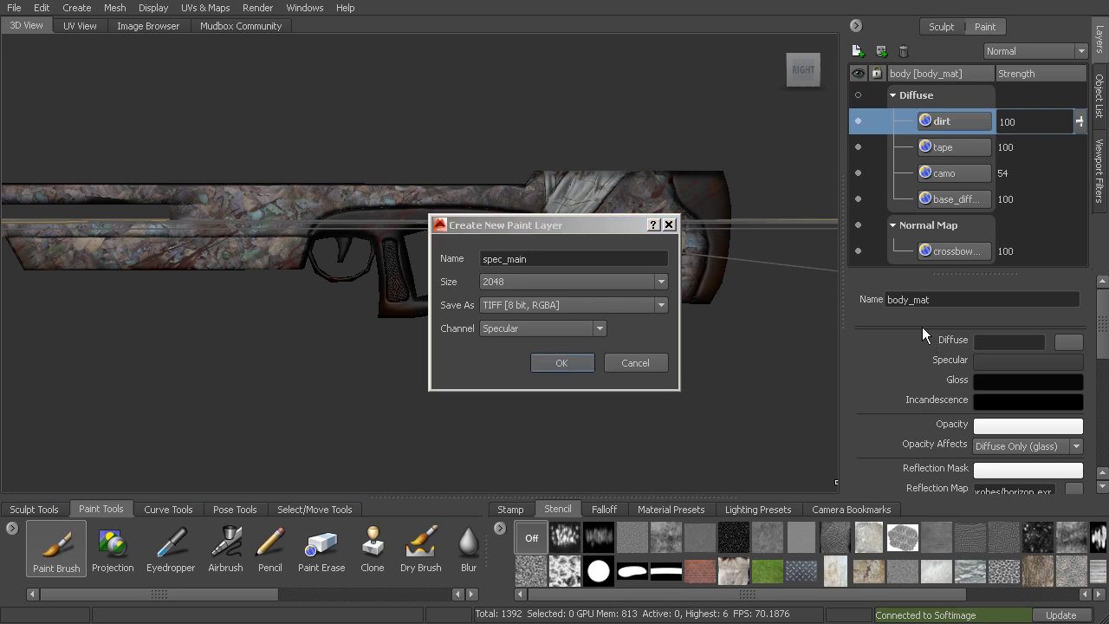
# Check the body_mat properties with the spec_main layer hidden, and delete that layer
pyautogui.scroll(-2, 1083, 176)
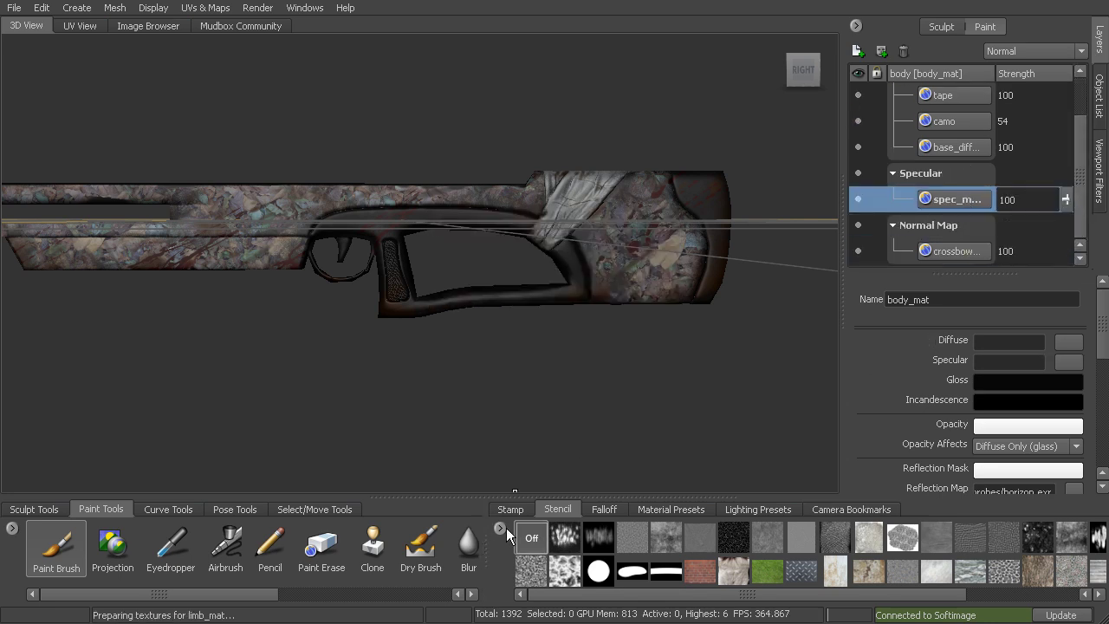
pyautogui.rightClick(660, 265)
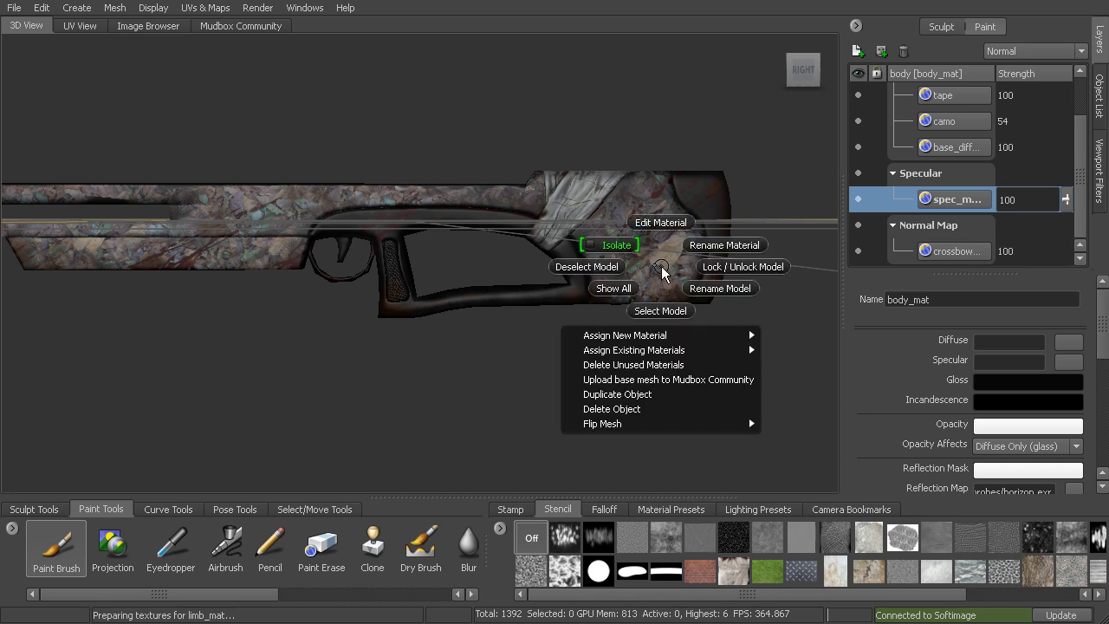
pyautogui.scroll(2, 859, 199)
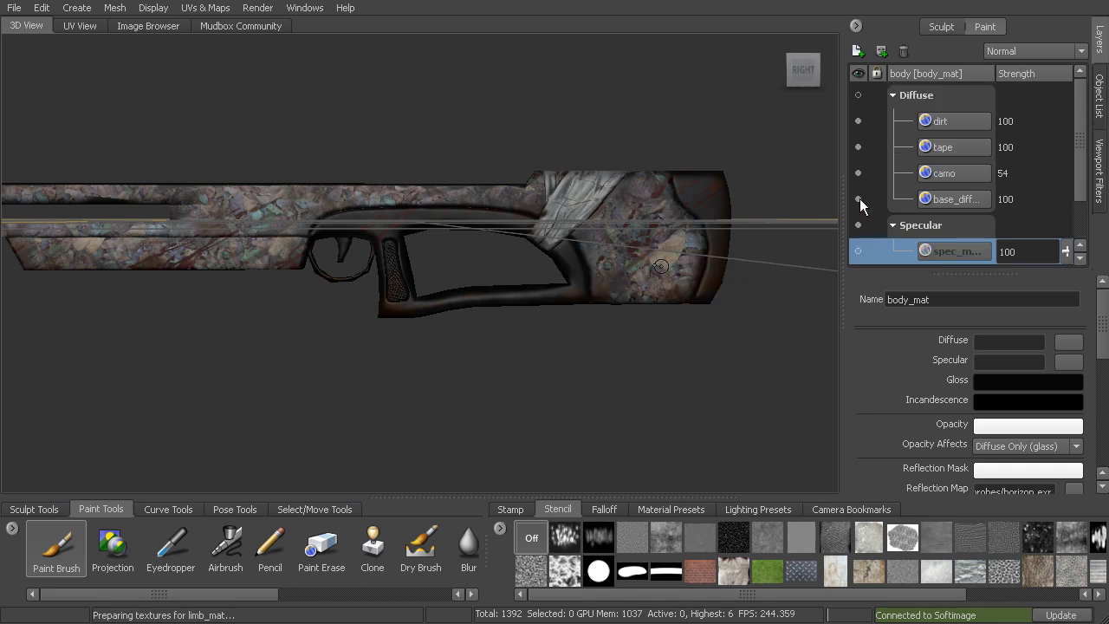
pyautogui.rightClick(651, 243)
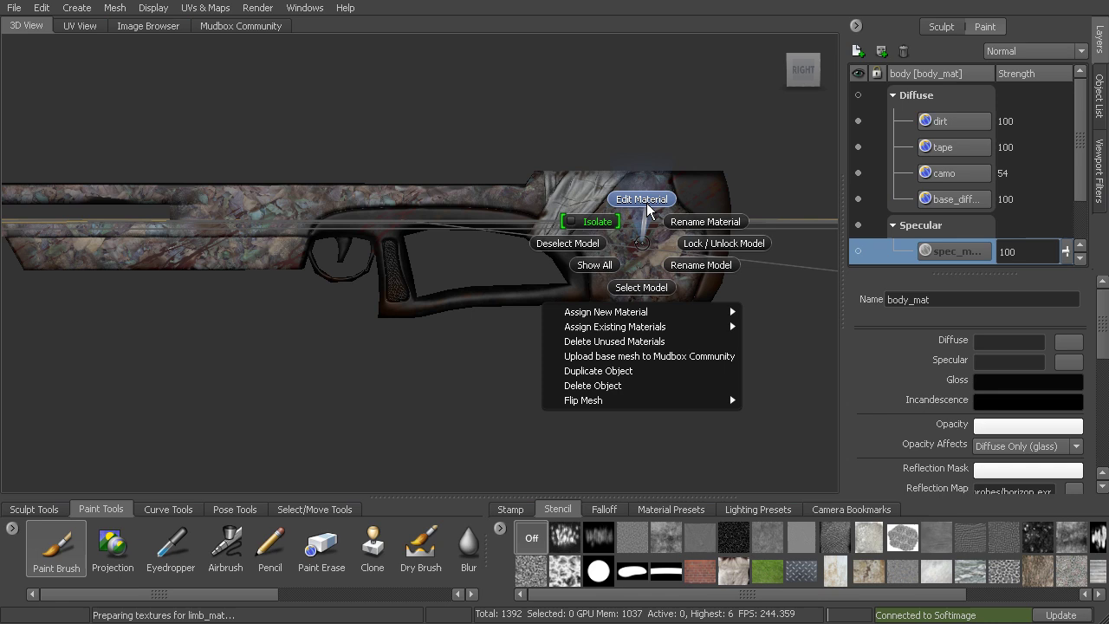
pyautogui.click(638, 201)
pyautogui.moveTo(597, 171); pyautogui.dragTo(763, 156)
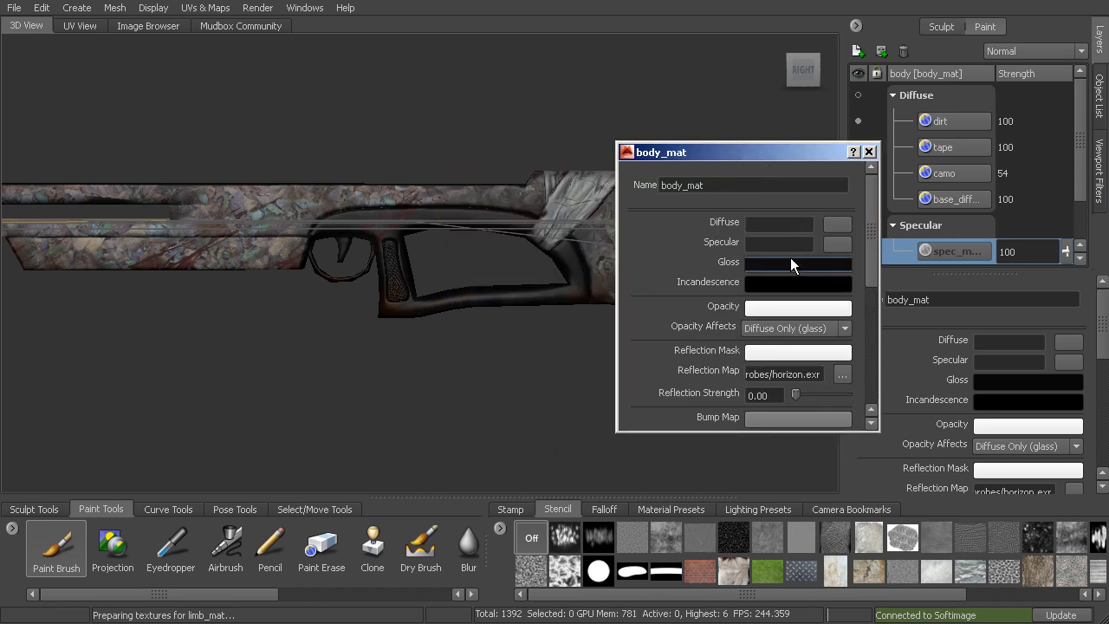
pyautogui.click(869, 152)
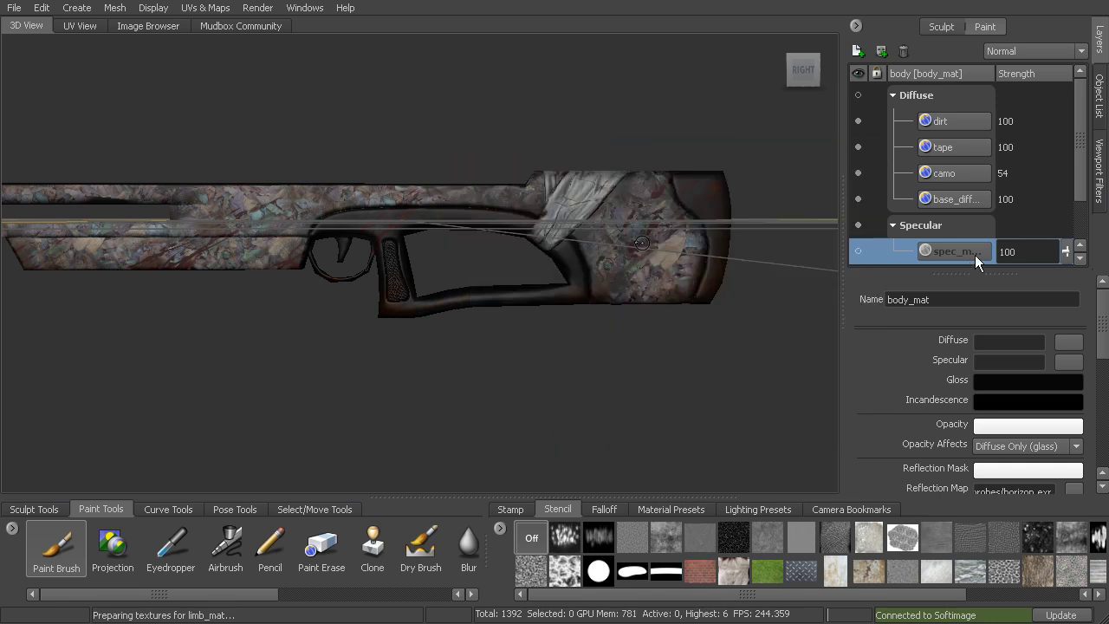
pyautogui.rightClick(971, 250)
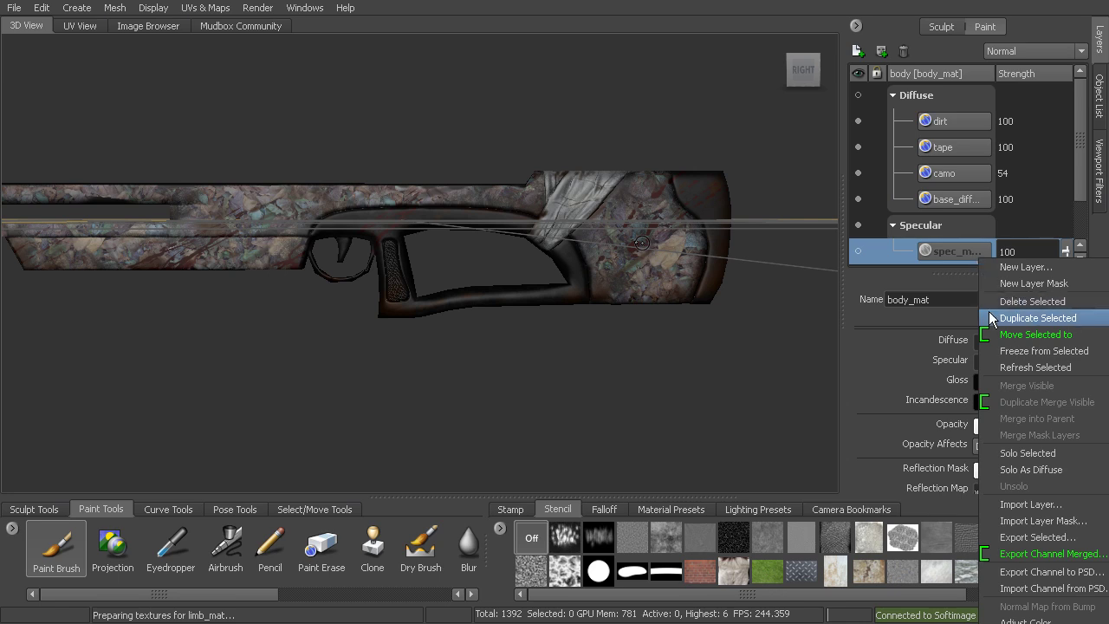
pyautogui.click(1044, 302)
# Fine-tune the body_mat specular colour to a neutral dark grey and accept it
pyautogui.rightClick(675, 218)
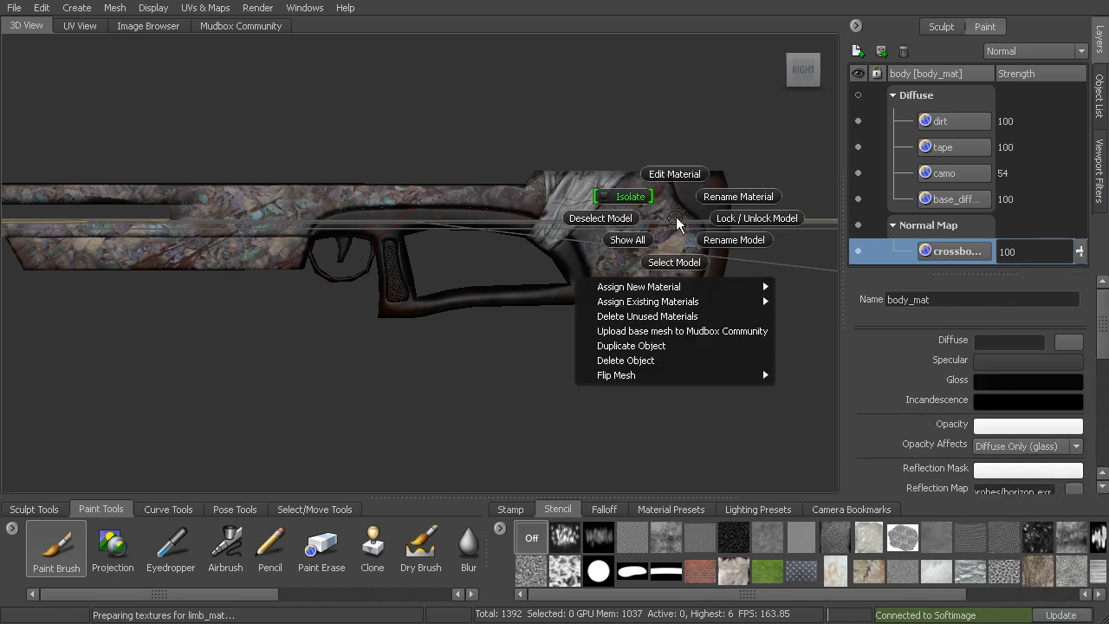
pyautogui.click(679, 176)
pyautogui.moveTo(625, 169); pyautogui.dragTo(811, 148)
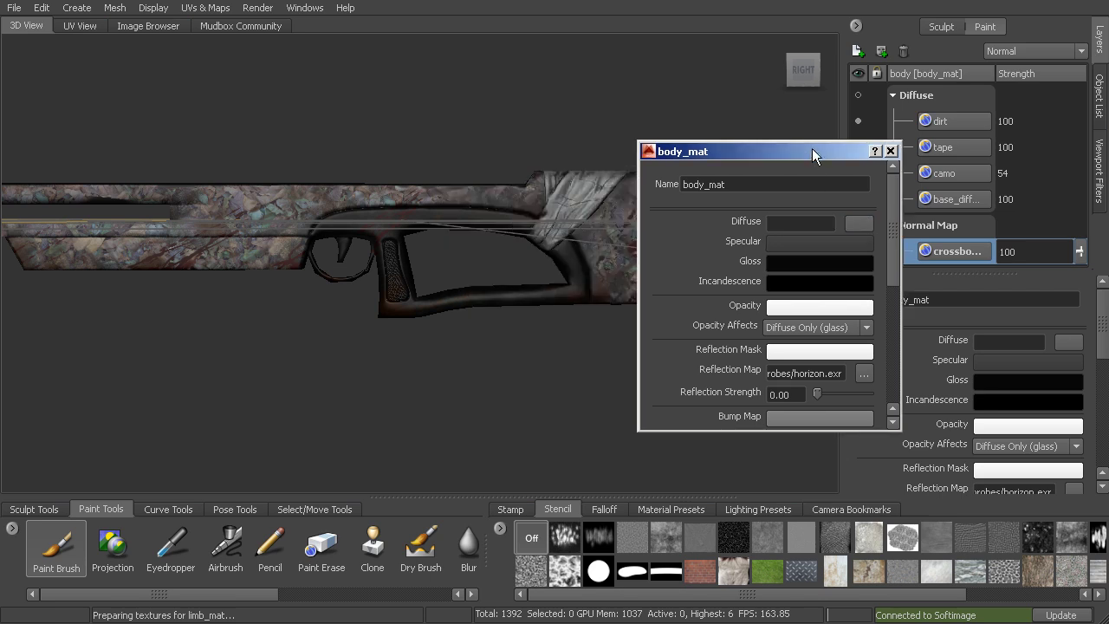
pyautogui.click(825, 249)
pyautogui.moveTo(577, 250); pyautogui.dragTo(835, 219)
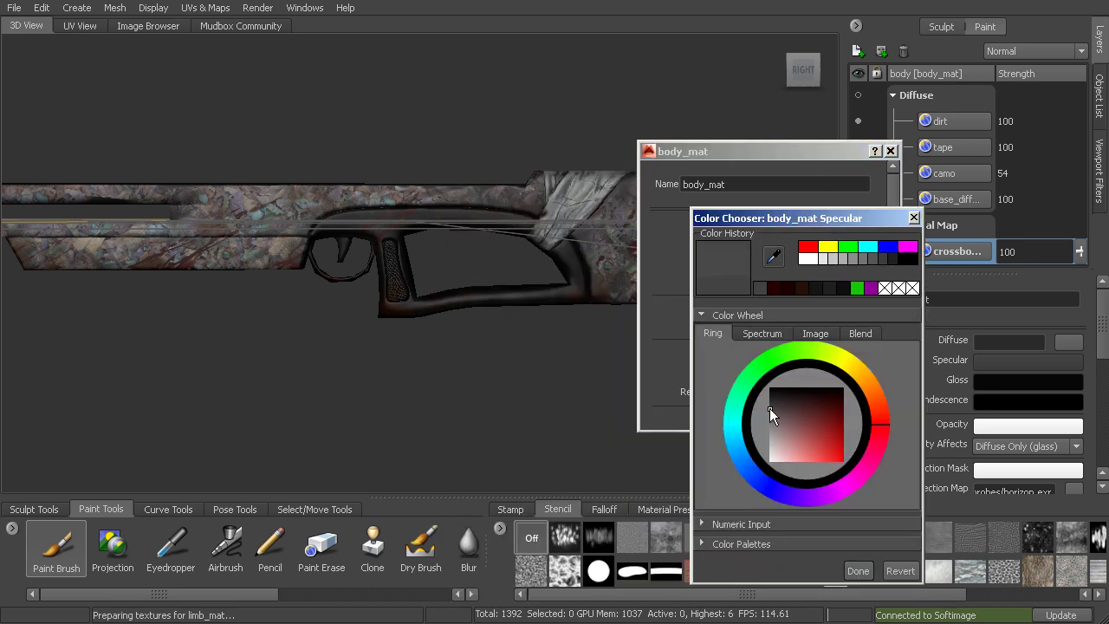
pyautogui.moveTo(769, 408)
pyautogui.mouseDown()
pyautogui.moveTo(768, 421)
pyautogui.moveTo(769, 412)
pyautogui.mouseUp()
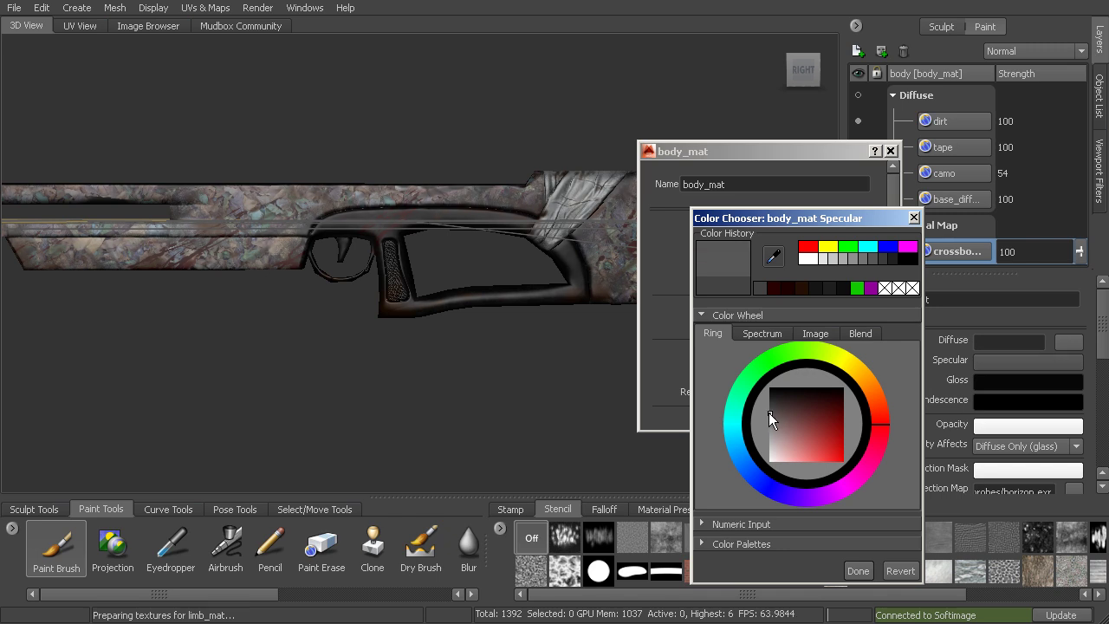
pyautogui.moveTo(768, 410); pyautogui.dragTo(769, 409)
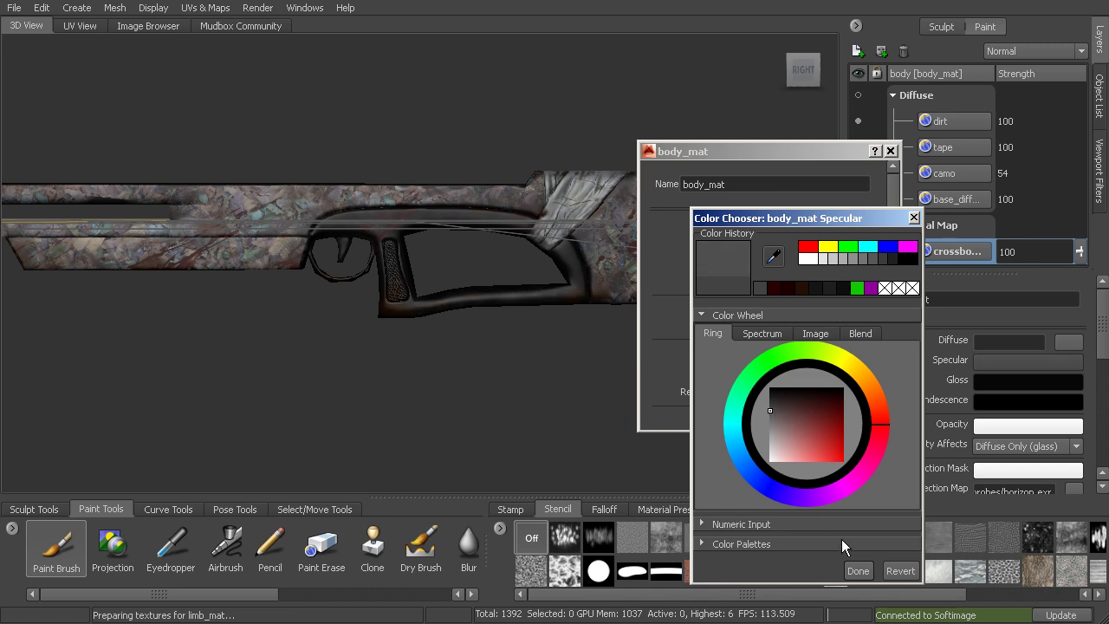
pyautogui.click(858, 570)
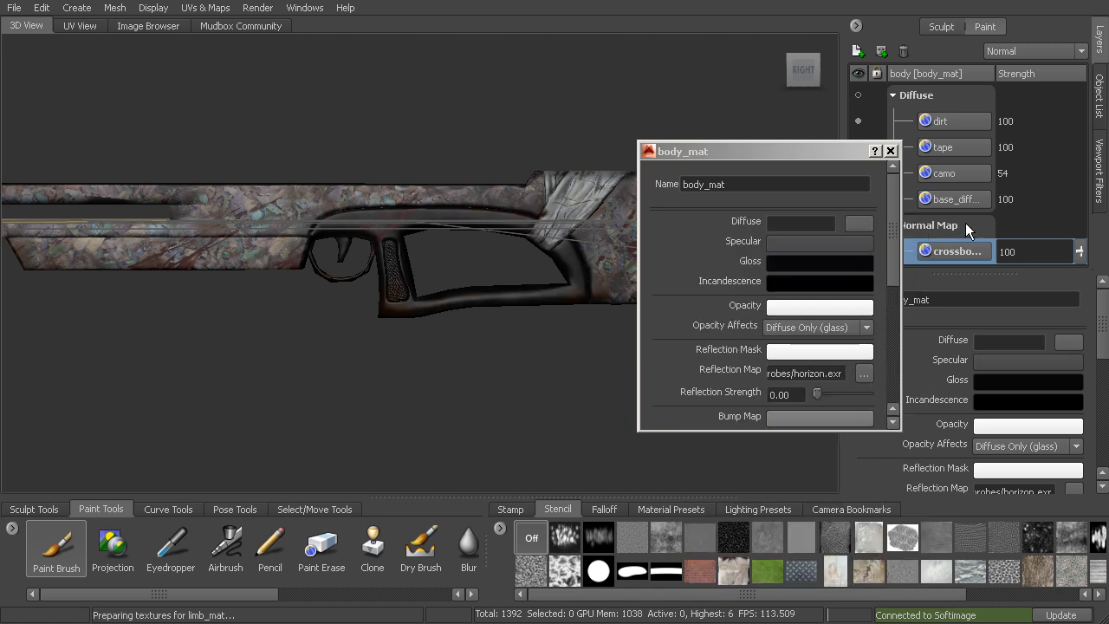
# Create a 2048 TIFF paint layer named spec_main in the Specular channel and close the body_mat properties
pyautogui.click(857, 52)
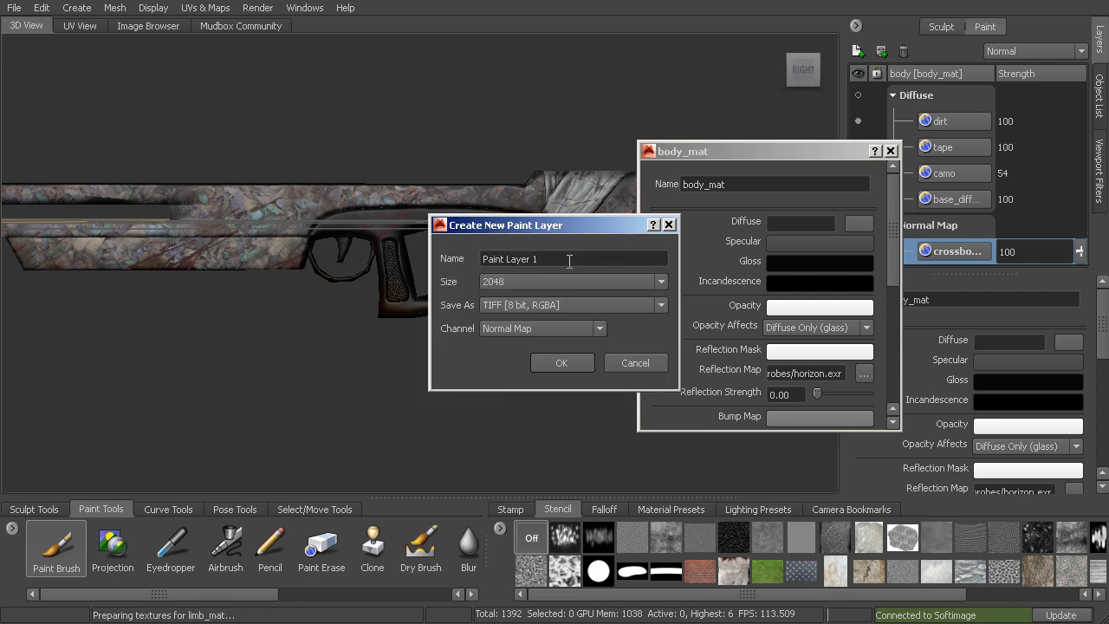
pyautogui.moveTo(567, 260); pyautogui.dragTo(450, 256)
pyautogui.write('spec')
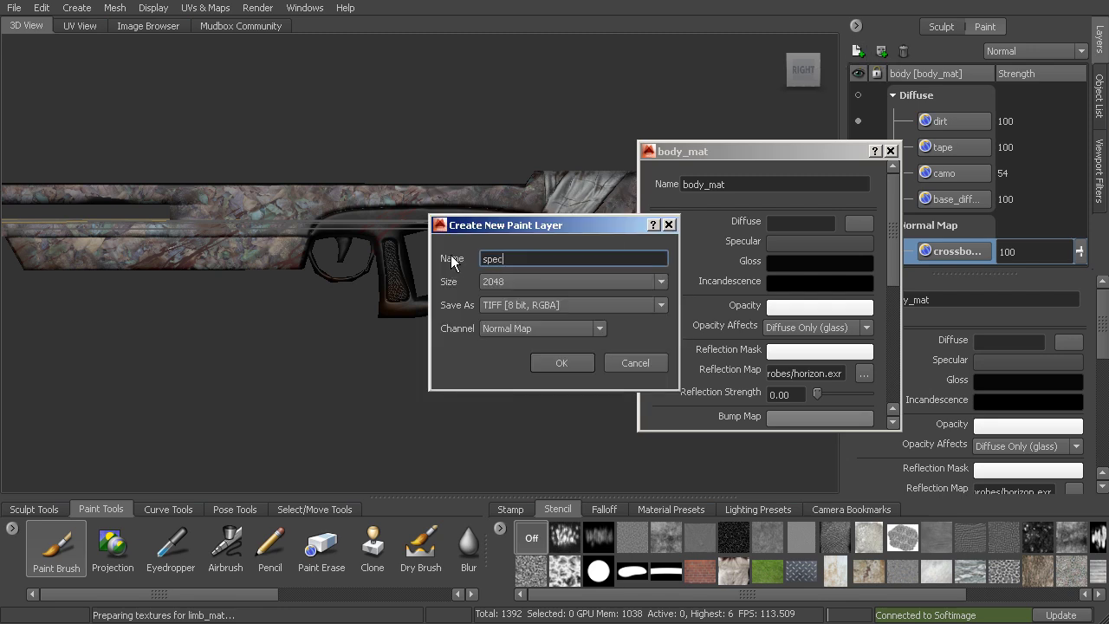
pyautogui.write('_main')
pyautogui.click(522, 329)
pyautogui.click(519, 355)
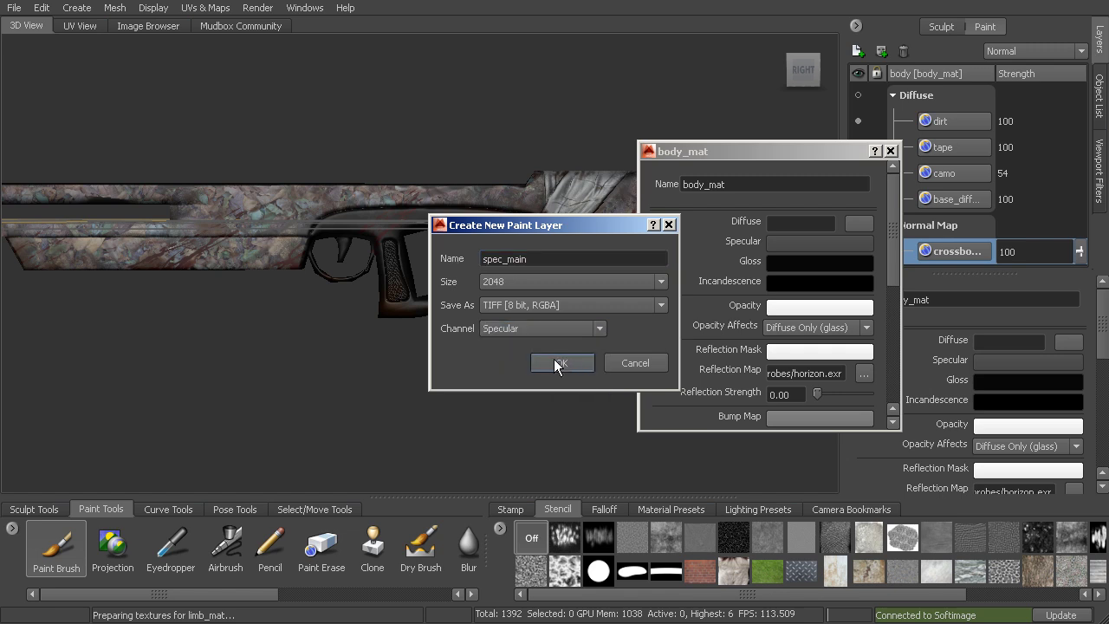
pyautogui.click(559, 362)
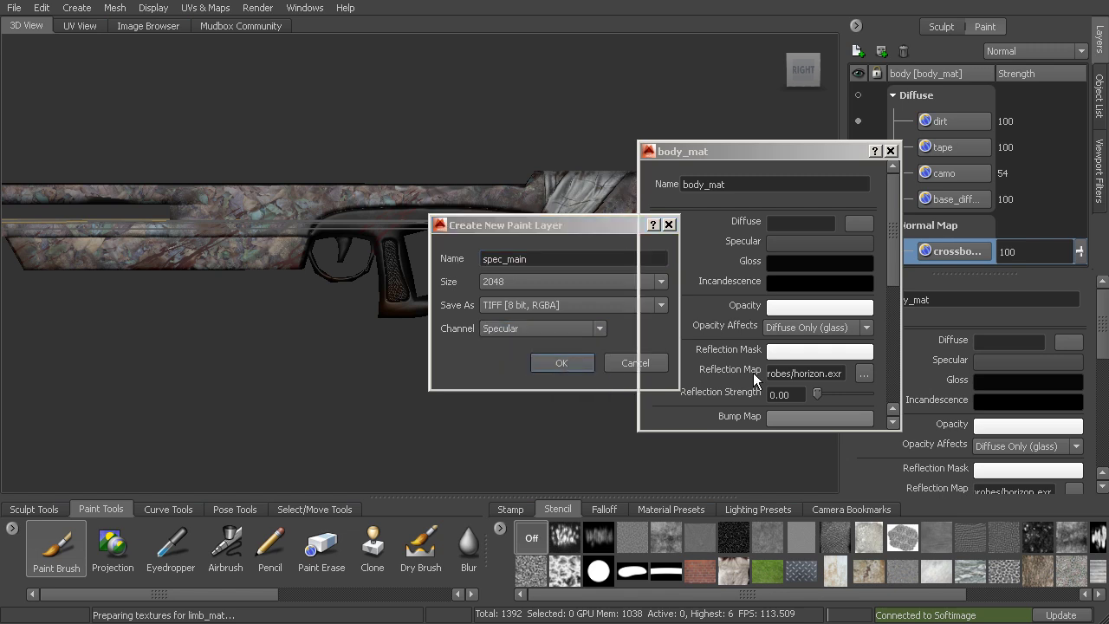
pyautogui.click(889, 151)
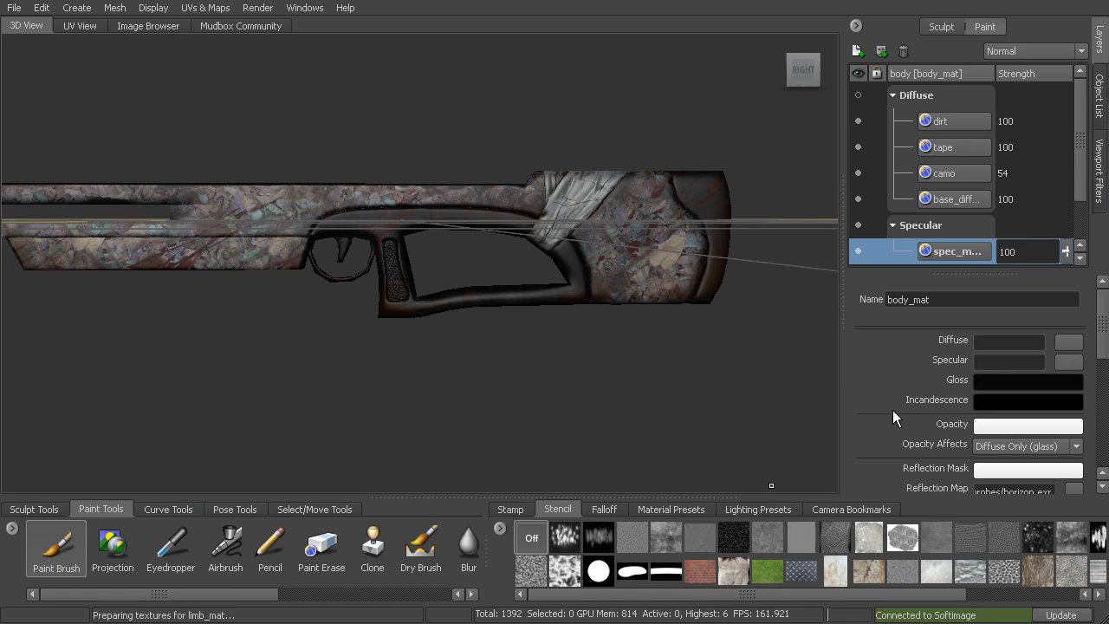
# Set the Paint Brush colour to a neutral medium-dark grey and flood the spec_main layer with it
pyautogui.click(56, 550)
pyautogui.click(996, 303)
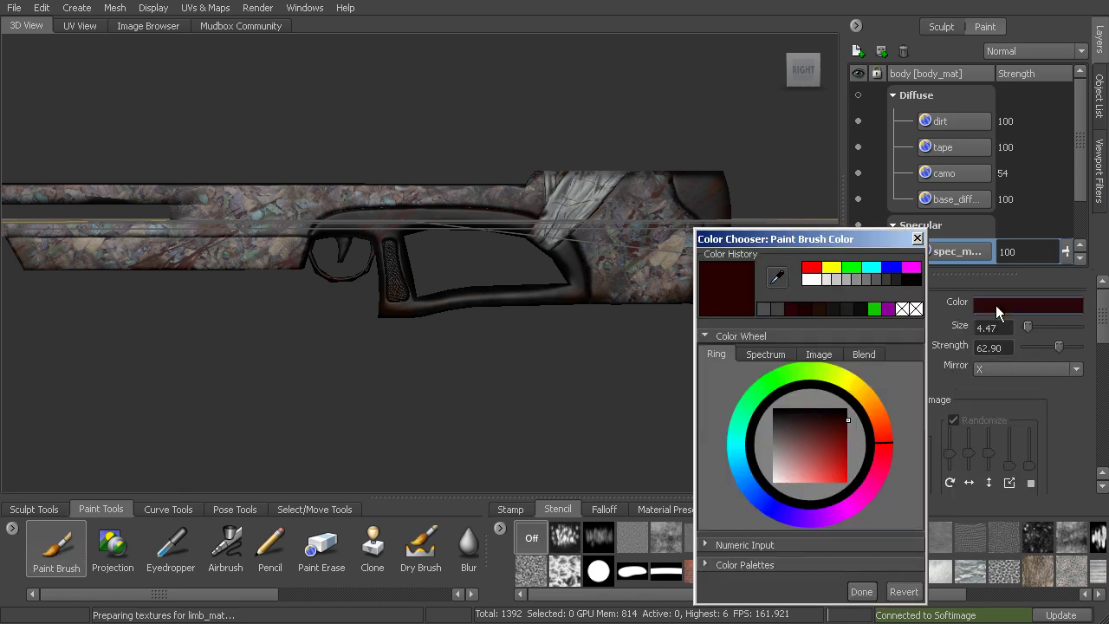
pyautogui.click(760, 433)
pyautogui.click(861, 591)
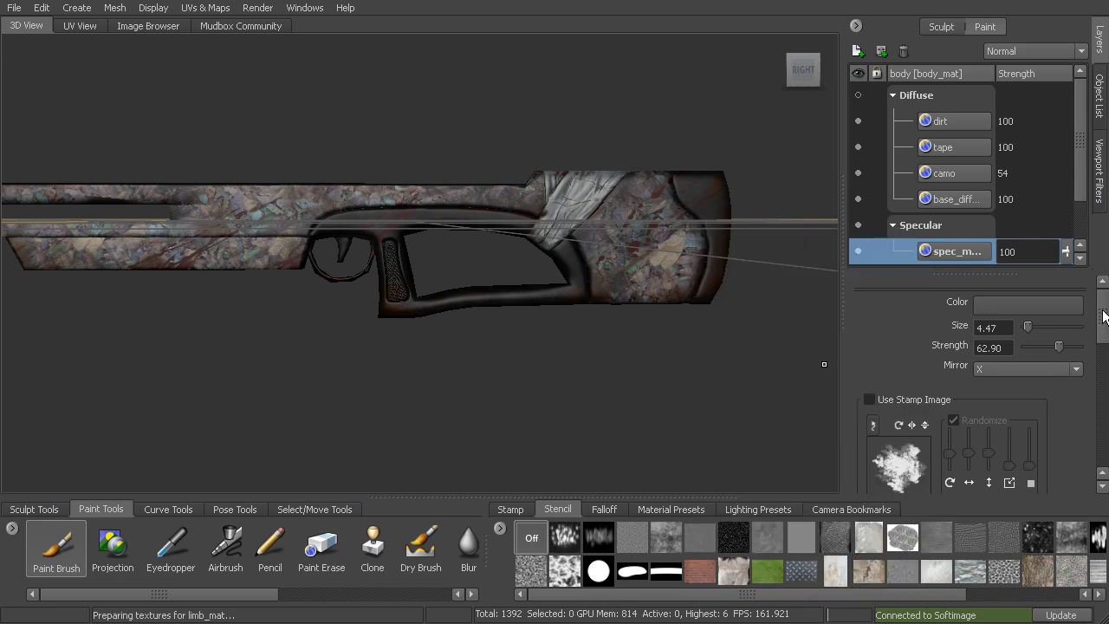
pyautogui.moveTo(1103, 311); pyautogui.dragTo(1106, 403)
pyautogui.click(997, 391)
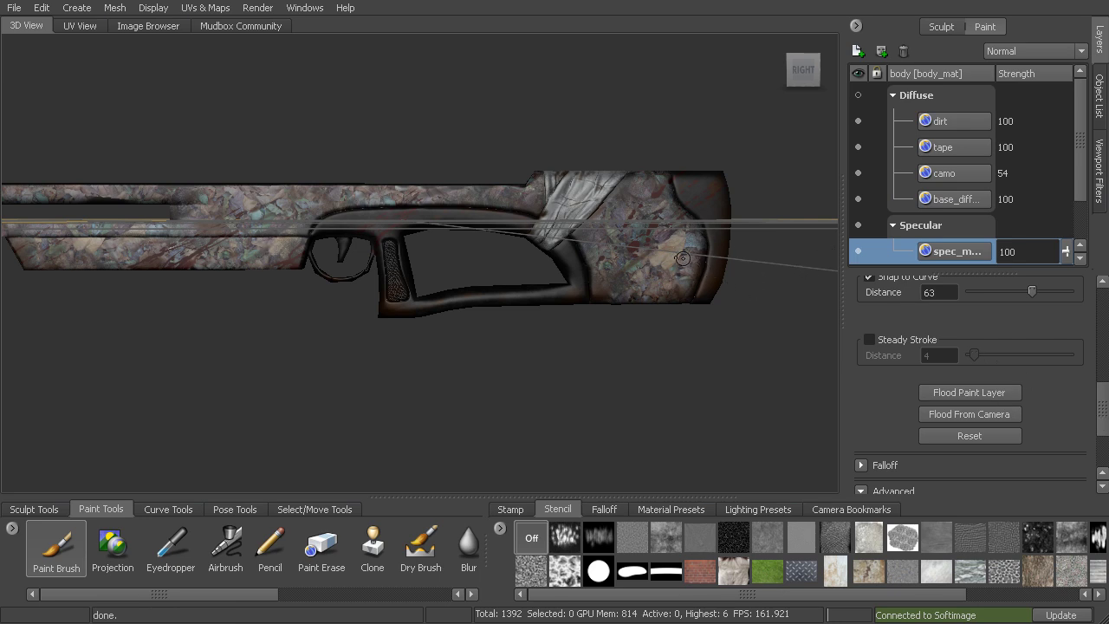
# Set the body_mat gloss colour to a very dark grey and close the material's properties
pyautogui.keyDown('alt'); pyautogui.moveTo(653, 250); pyautogui.dragTo(655, 262); pyautogui.keyUp('alt')
pyautogui.keyDown('alt'); pyautogui.moveTo(656, 261); pyautogui.dragTo(729, 254, button='right'); pyautogui.keyUp('alt')
pyautogui.keyDown('alt'); pyautogui.moveTo(728, 253); pyautogui.dragTo(706, 280); pyautogui.keyUp('alt')
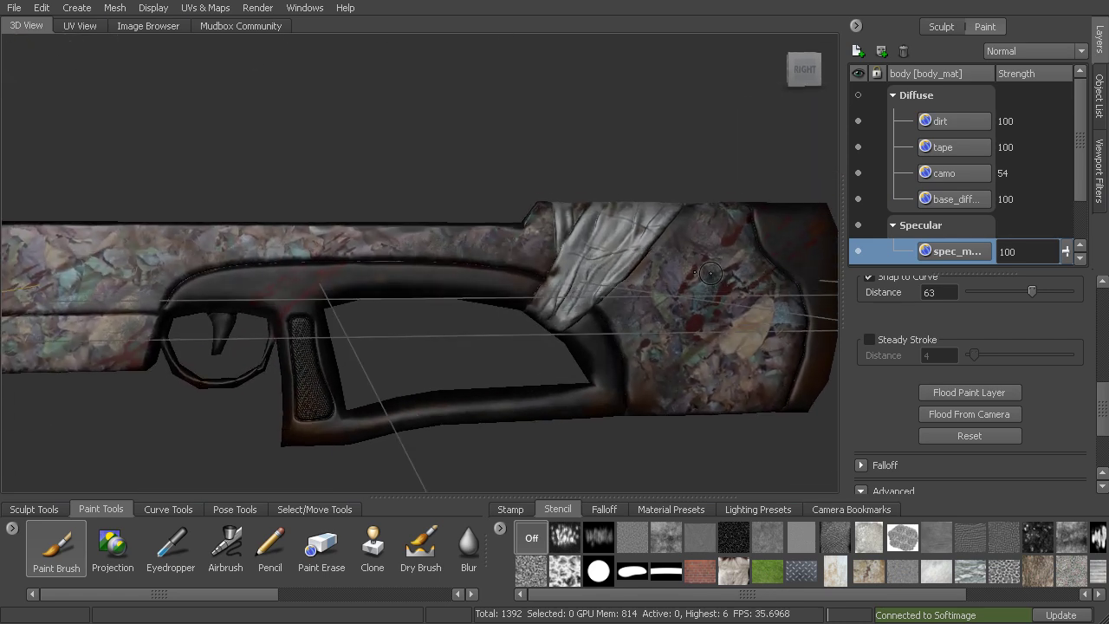
pyautogui.keyDown('alt'); pyautogui.moveTo(706, 280); pyautogui.dragTo(700, 255, button='middle'); pyautogui.keyUp('alt')
pyautogui.moveTo(700, 255)
pyautogui.keyDown('alt'); pyautogui.mouseDown()
pyautogui.moveTo(684, 258)
pyautogui.moveTo(712, 260)
pyautogui.mouseUp(); pyautogui.keyUp('alt')
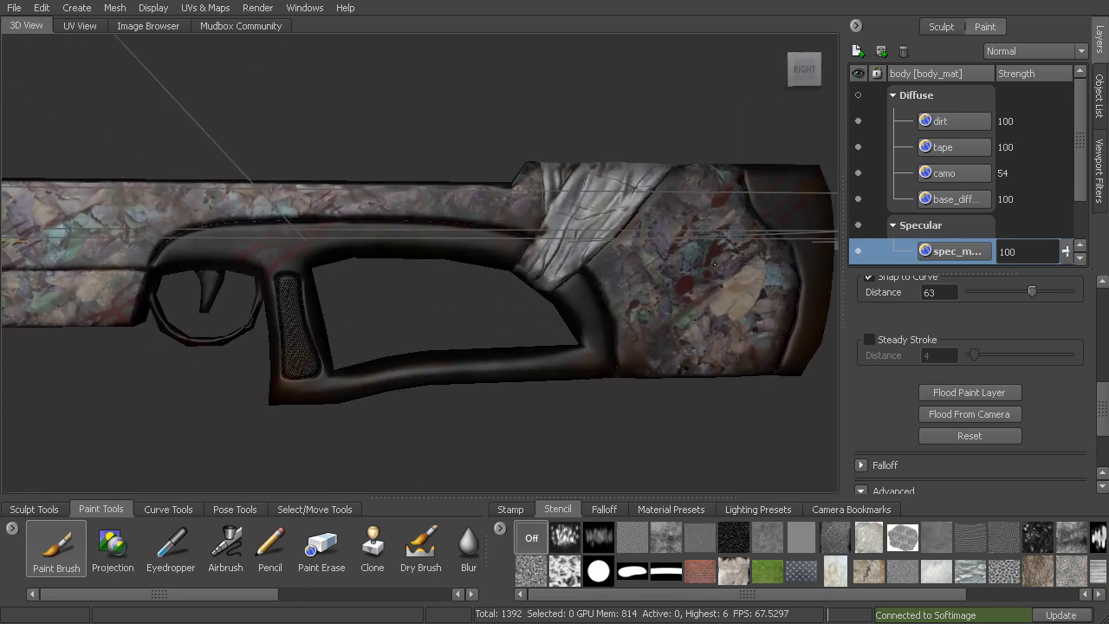
pyautogui.moveTo(697, 232); pyautogui.dragTo(704, 195, button='right')
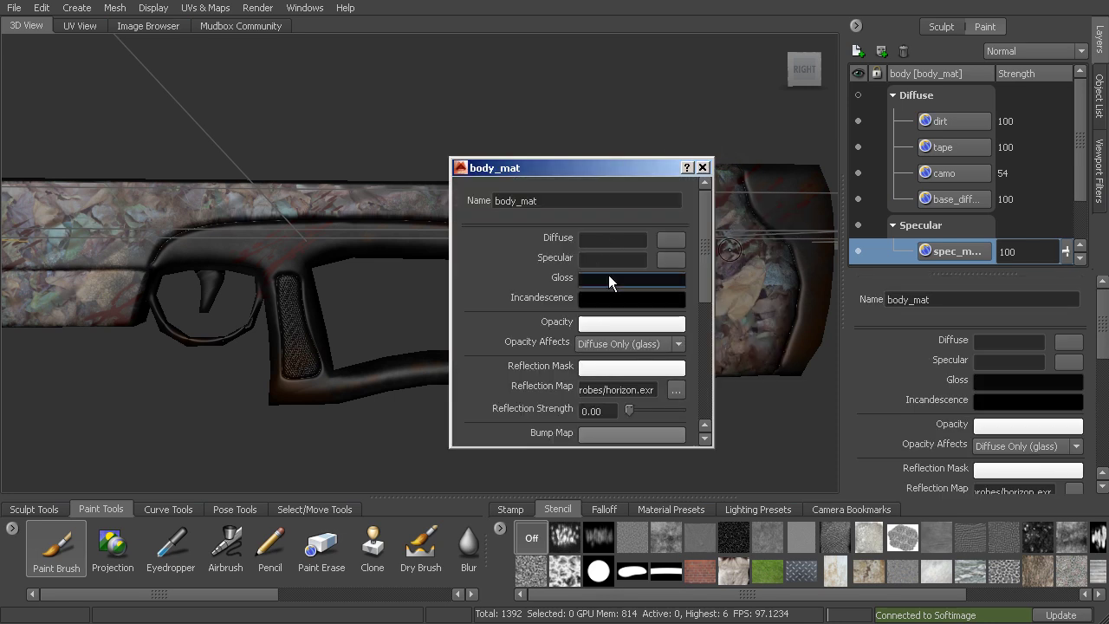
pyautogui.click(611, 278)
pyautogui.moveTo(778, 431); pyautogui.dragTo(772, 438)
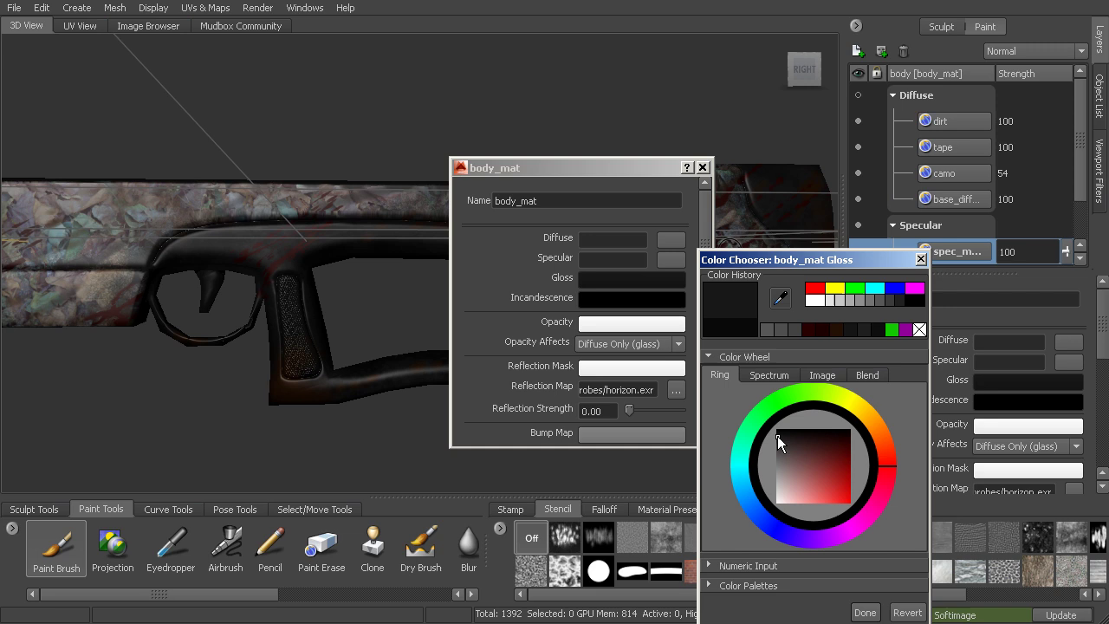
pyautogui.click(864, 612)
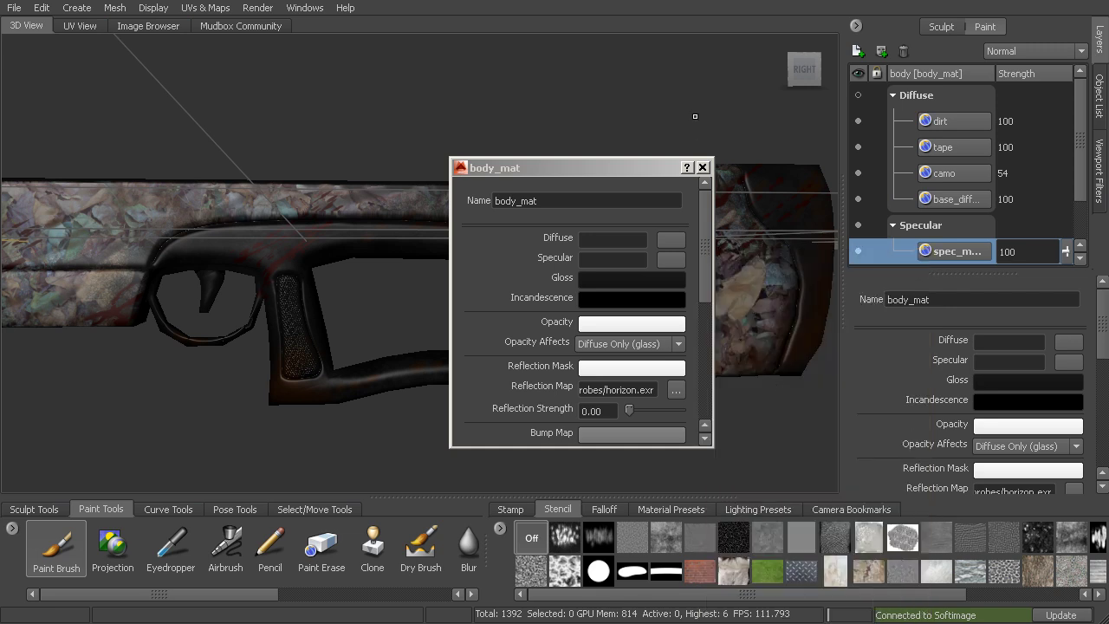
pyautogui.click(702, 168)
# Set the Paint Brush colour to a neutral dark grey and raise its strength to 100
pyautogui.keyDown('alt'); pyautogui.moveTo(727, 217); pyautogui.dragTo(668, 212); pyautogui.keyUp('alt')
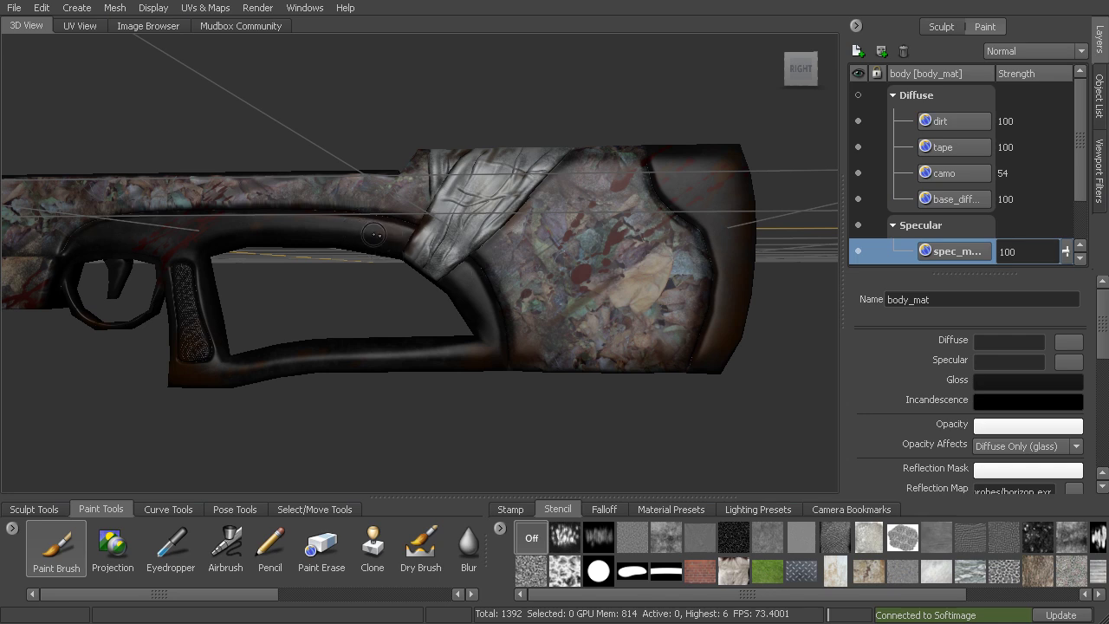
pyautogui.click(52, 555)
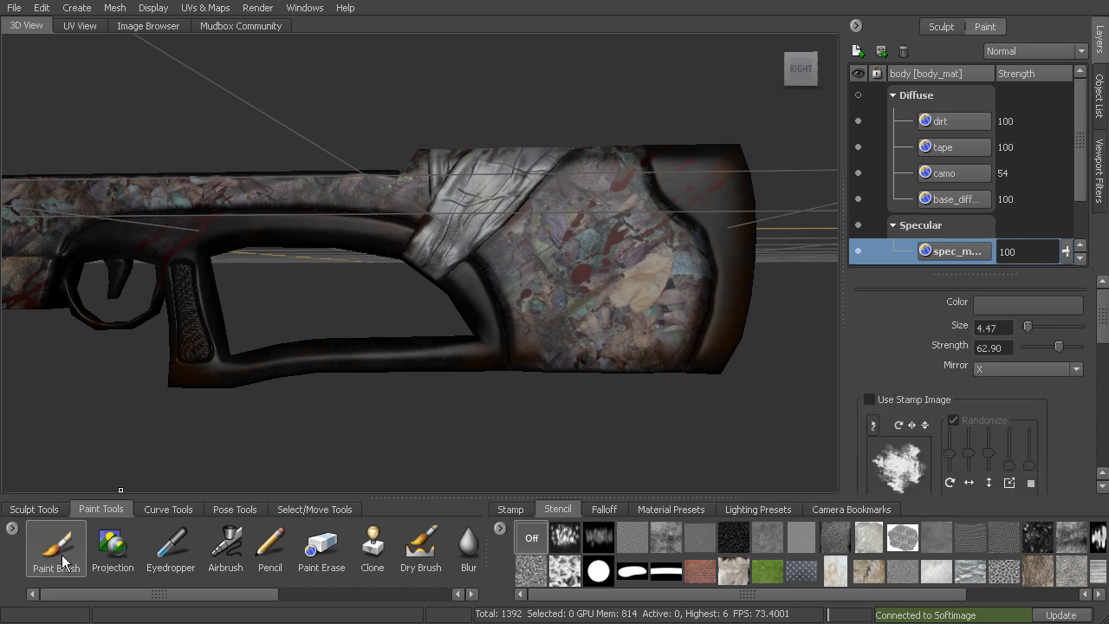
pyautogui.click(1020, 304)
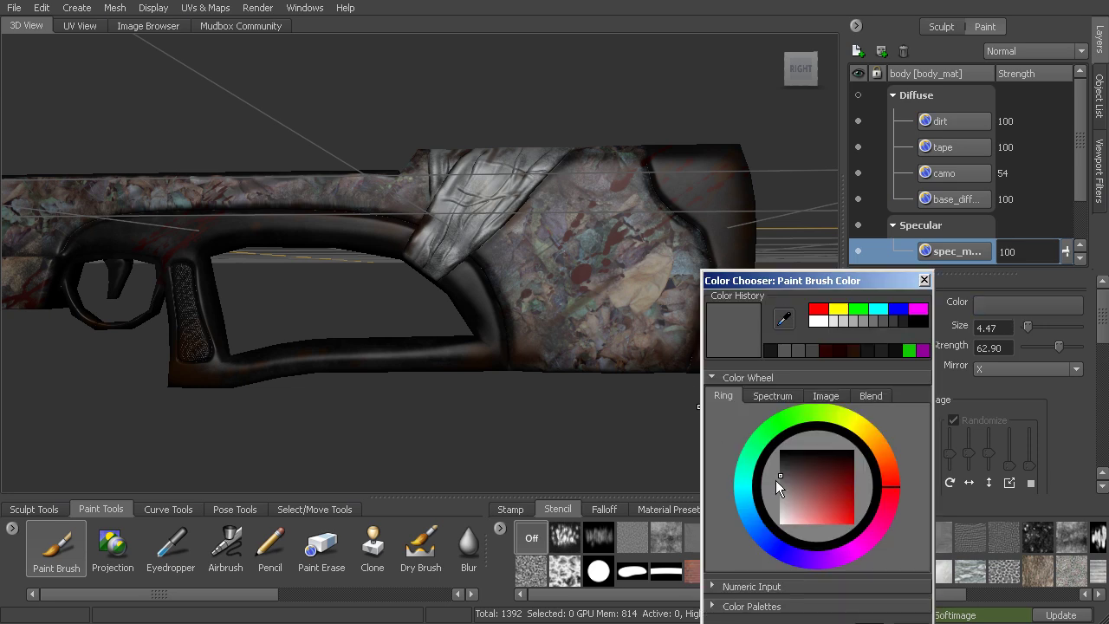
pyautogui.moveTo(781, 476); pyautogui.dragTo(780, 464)
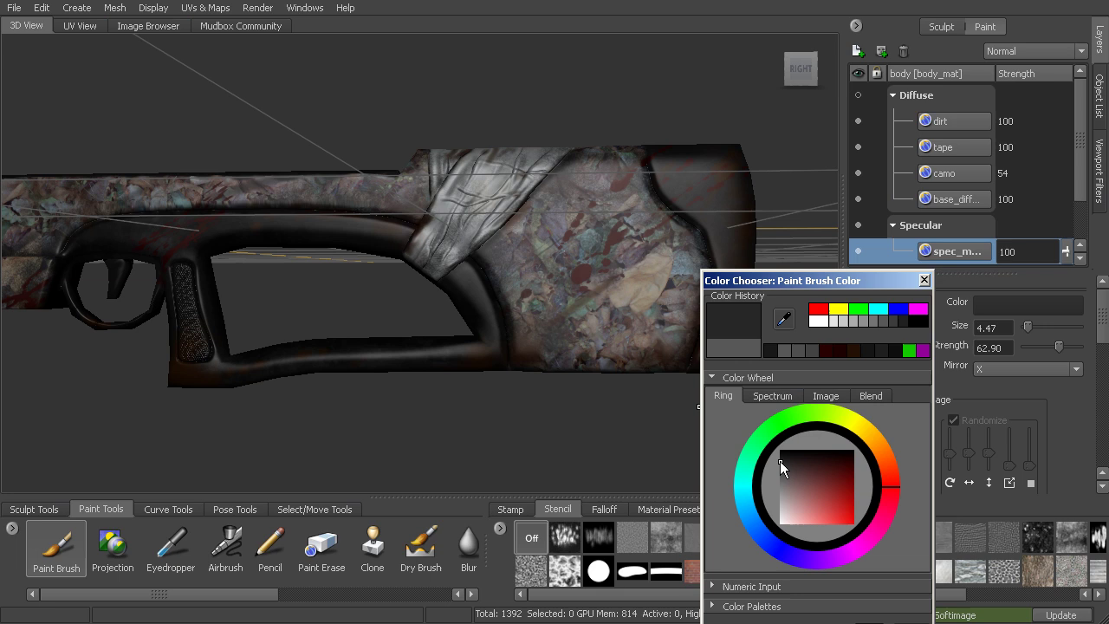
pyautogui.click(924, 279)
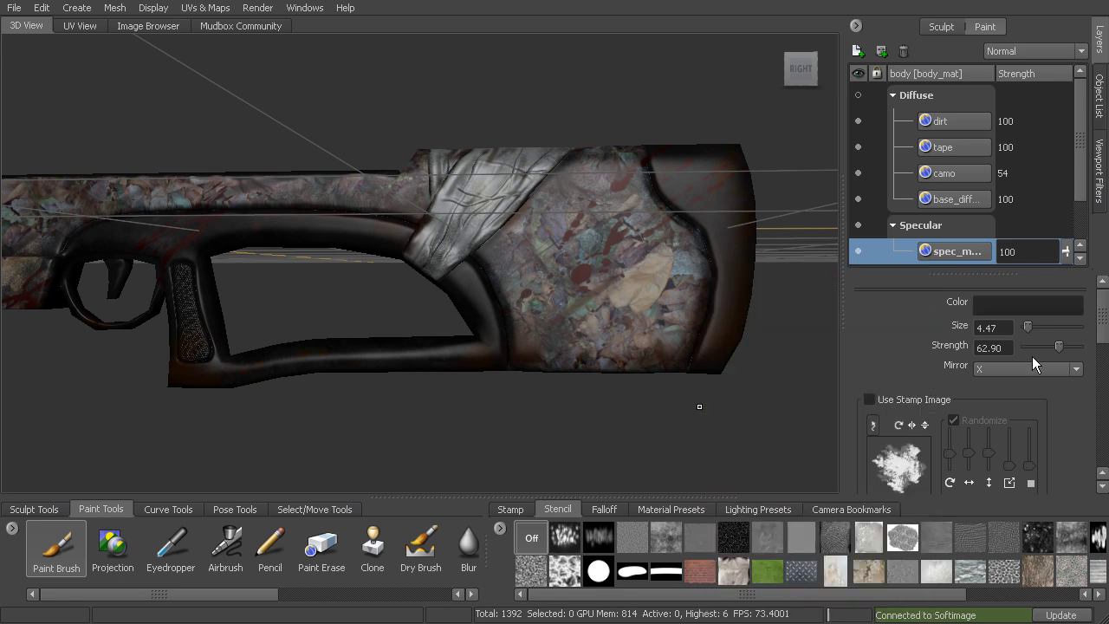
pyautogui.moveTo(1056, 347); pyautogui.dragTo(1094, 350)
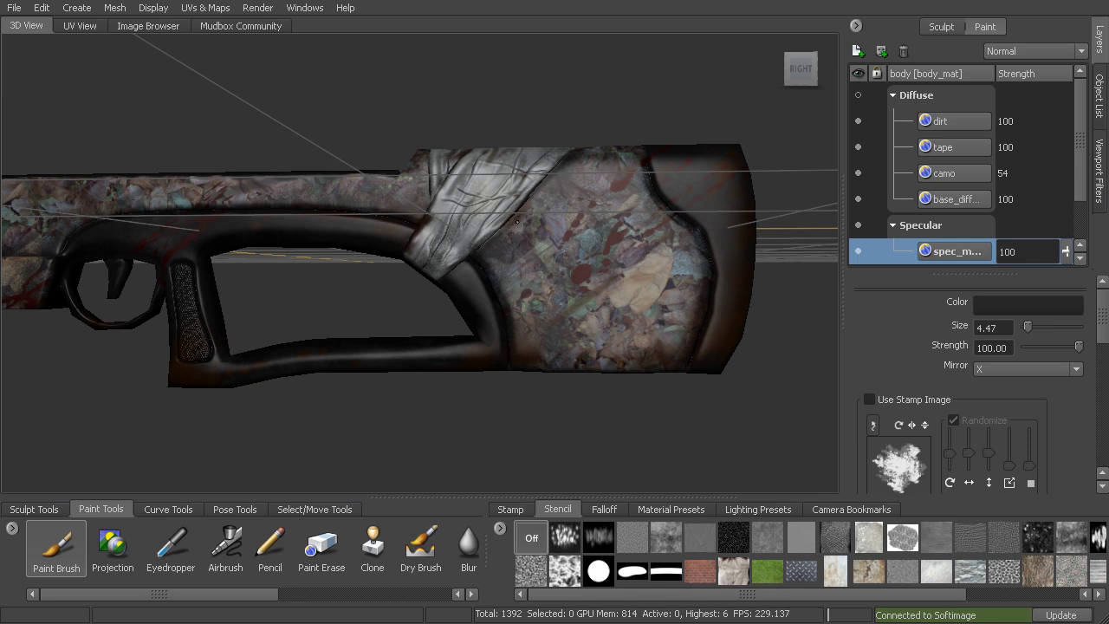
# Paint the dark grey over the camo on the stock and above the grip, using brush sizes 9.10 and 5.49
pyautogui.moveTo(499, 237)
pyautogui.mouseDown()
pyautogui.moveTo(570, 166)
pyautogui.moveTo(592, 164)
pyautogui.moveTo(596, 196)
pyautogui.moveTo(556, 269)
pyautogui.moveTo(511, 283)
pyautogui.moveTo(530, 348)
pyautogui.moveTo(546, 350)
pyautogui.moveTo(537, 377)
pyautogui.moveTo(579, 331)
pyautogui.moveTo(675, 335)
pyautogui.moveTo(685, 307)
pyautogui.moveTo(691, 253)
pyautogui.moveTo(679, 232)
pyautogui.moveTo(647, 218)
pyautogui.moveTo(622, 174)
pyautogui.moveTo(662, 273)
pyautogui.moveTo(628, 308)
pyautogui.moveTo(606, 166)
pyautogui.moveTo(578, 247)
pyautogui.mouseUp()
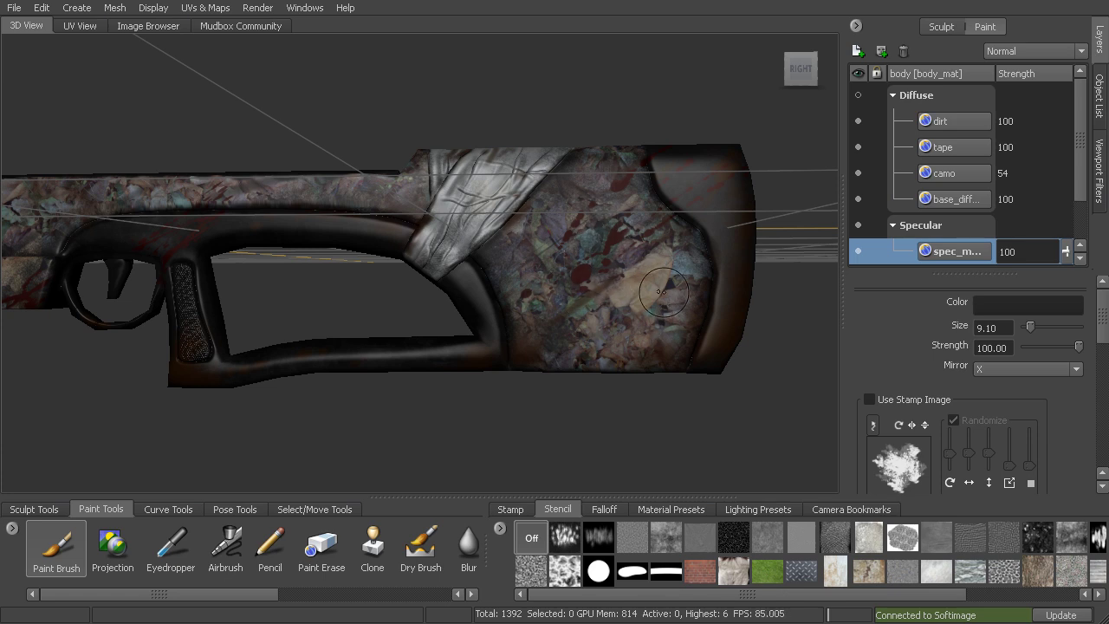
pyautogui.moveTo(667, 306)
pyautogui.keyDown('alt'); pyautogui.mouseDown()
pyautogui.moveTo(703, 281)
pyautogui.moveTo(682, 245)
pyautogui.moveTo(703, 246)
pyautogui.mouseUp(); pyautogui.keyUp('alt')
pyautogui.keyDown('alt'); pyautogui.moveTo(496, 217); pyautogui.dragTo(602, 238, button='middle'); pyautogui.keyUp('alt')
pyautogui.moveTo(552, 229); pyautogui.dragTo(530, 231)
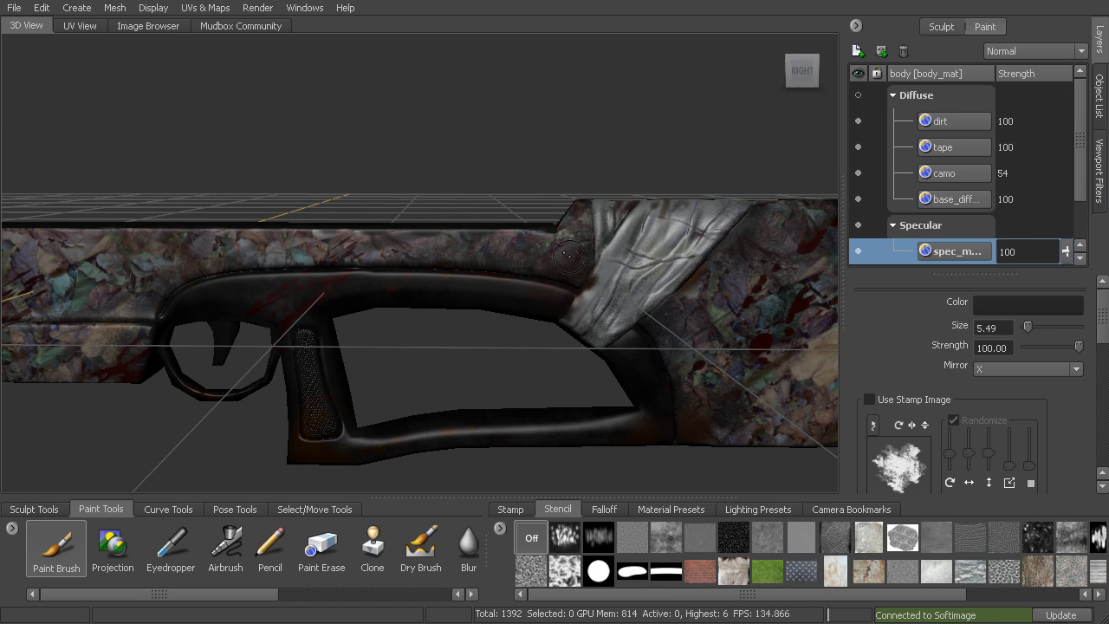
pyautogui.keyDown('alt'); pyautogui.moveTo(567, 253); pyautogui.dragTo(617, 256); pyautogui.keyUp('alt')
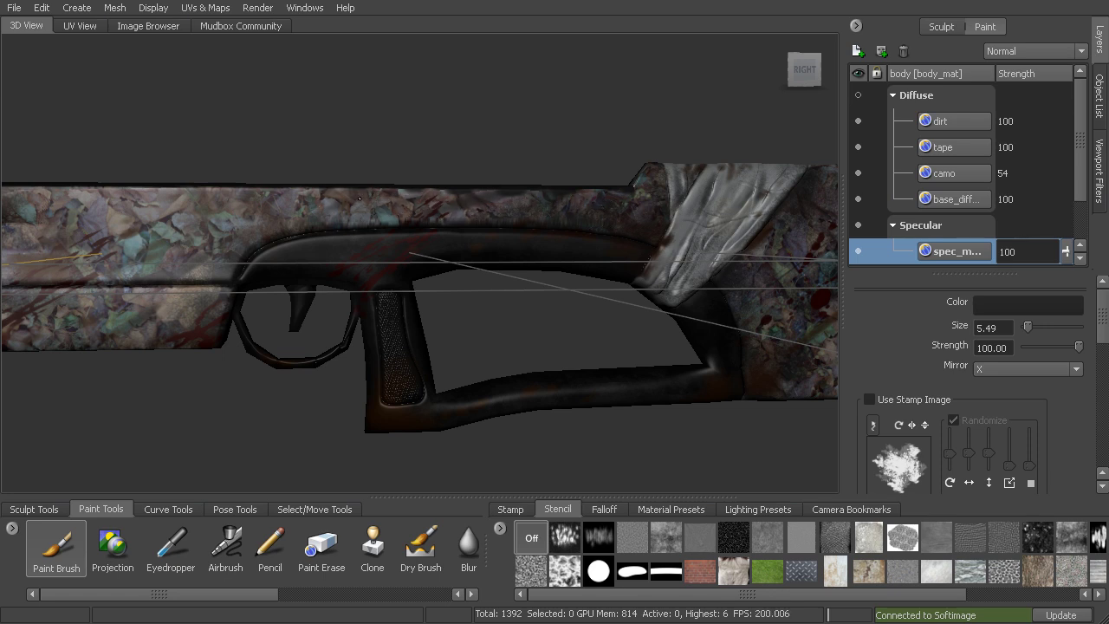
pyautogui.moveTo(313, 222)
pyautogui.mouseDown()
pyautogui.moveTo(277, 225)
pyautogui.moveTo(312, 194)
pyautogui.moveTo(227, 227)
pyautogui.mouseUp()
# Paint the dark grey over the camo on the front half of the body, including the lower fore-end block and lower rail
pyautogui.moveTo(205, 240)
pyautogui.keyDown('alt'); pyautogui.mouseDown(button='middle')
pyautogui.moveTo(332, 235)
pyautogui.moveTo(525, 303)
pyautogui.mouseUp(button='middle'); pyautogui.keyUp('alt')
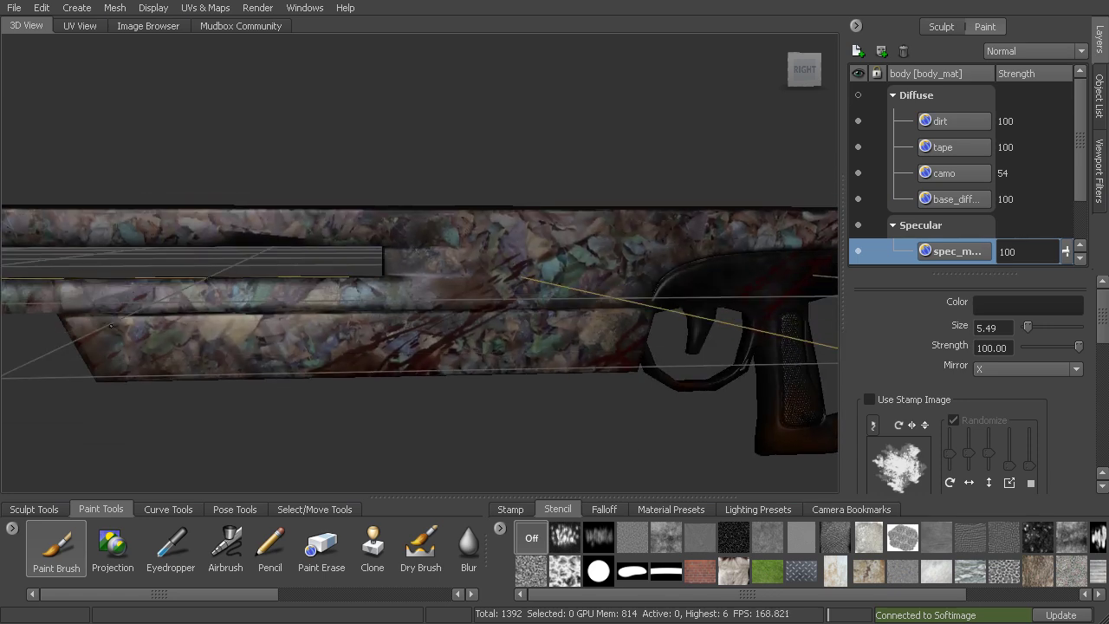
pyautogui.moveTo(75, 332)
pyautogui.mouseDown()
pyautogui.moveTo(140, 326)
pyautogui.moveTo(164, 363)
pyautogui.moveTo(234, 359)
pyautogui.moveTo(185, 334)
pyautogui.moveTo(381, 331)
pyautogui.moveTo(247, 332)
pyautogui.mouseUp()
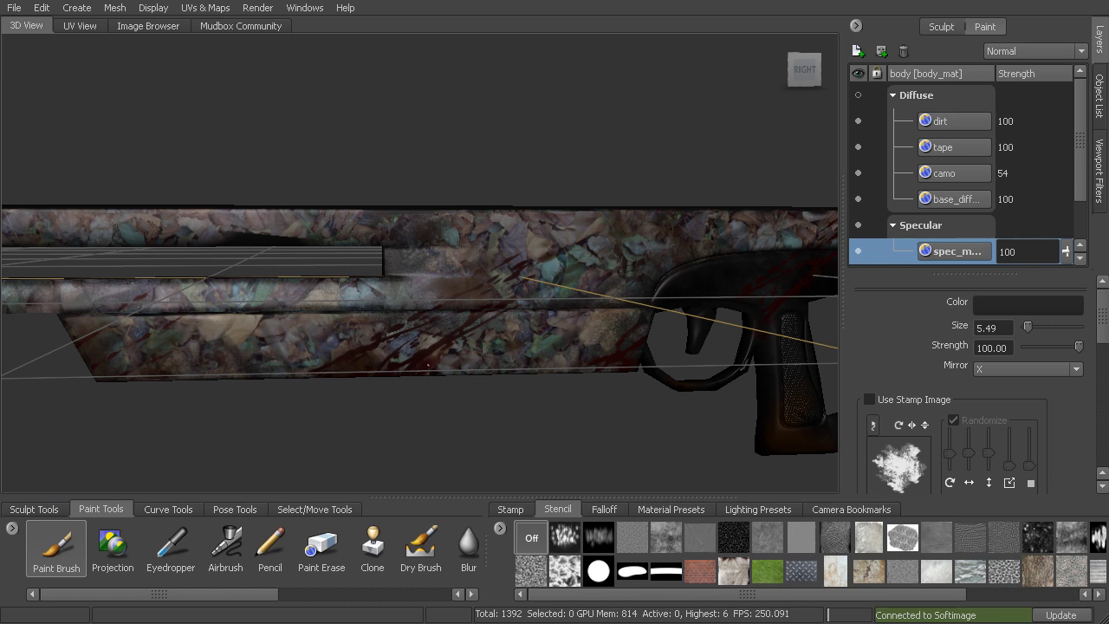
pyautogui.moveTo(459, 363); pyautogui.dragTo(474, 320)
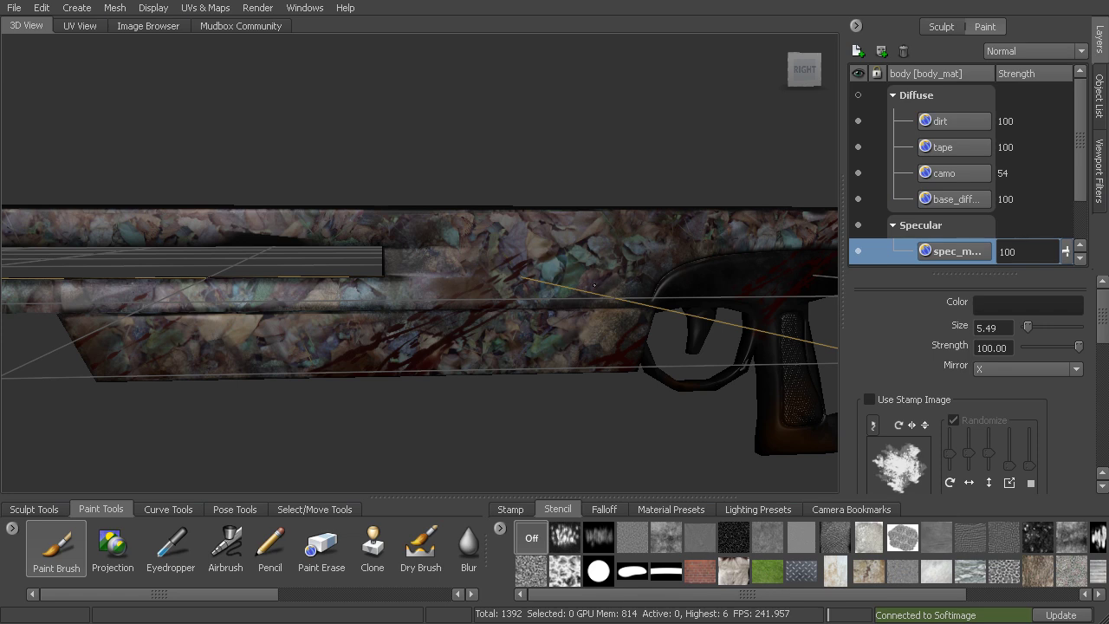
pyautogui.moveTo(520, 293); pyautogui.dragTo(414, 293)
pyautogui.keyDown('alt'); pyautogui.moveTo(399, 301); pyautogui.dragTo(428, 309, button='middle'); pyautogui.keyUp('alt')
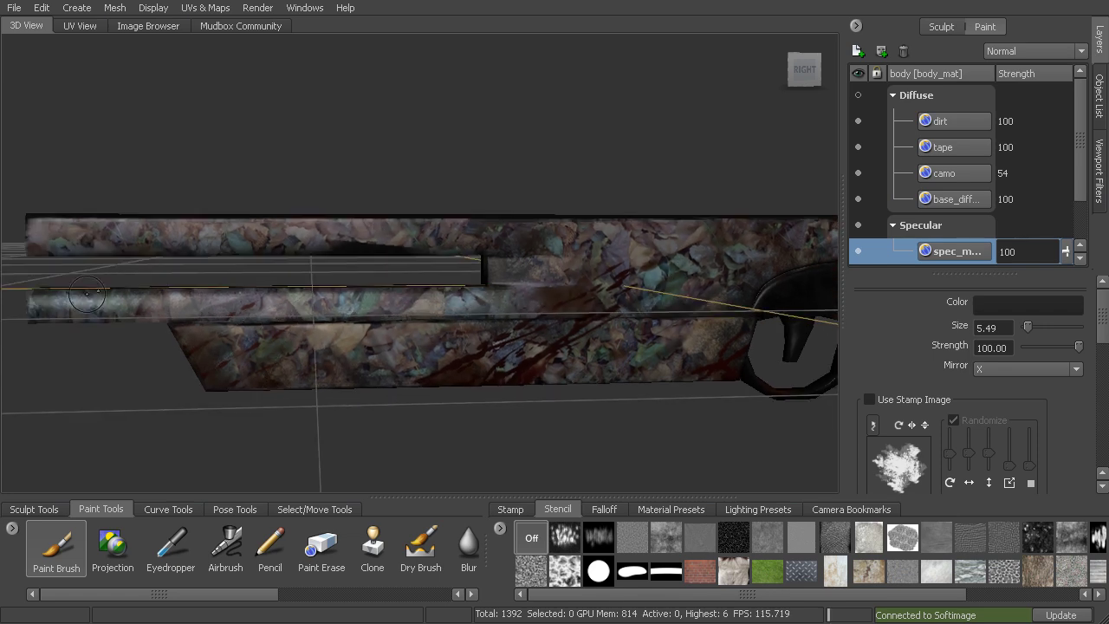
pyautogui.moveTo(86, 296)
pyautogui.mouseDown()
pyautogui.moveTo(35, 300)
pyautogui.moveTo(303, 311)
pyautogui.moveTo(519, 300)
pyautogui.moveTo(468, 321)
pyautogui.moveTo(389, 379)
pyautogui.mouseUp()
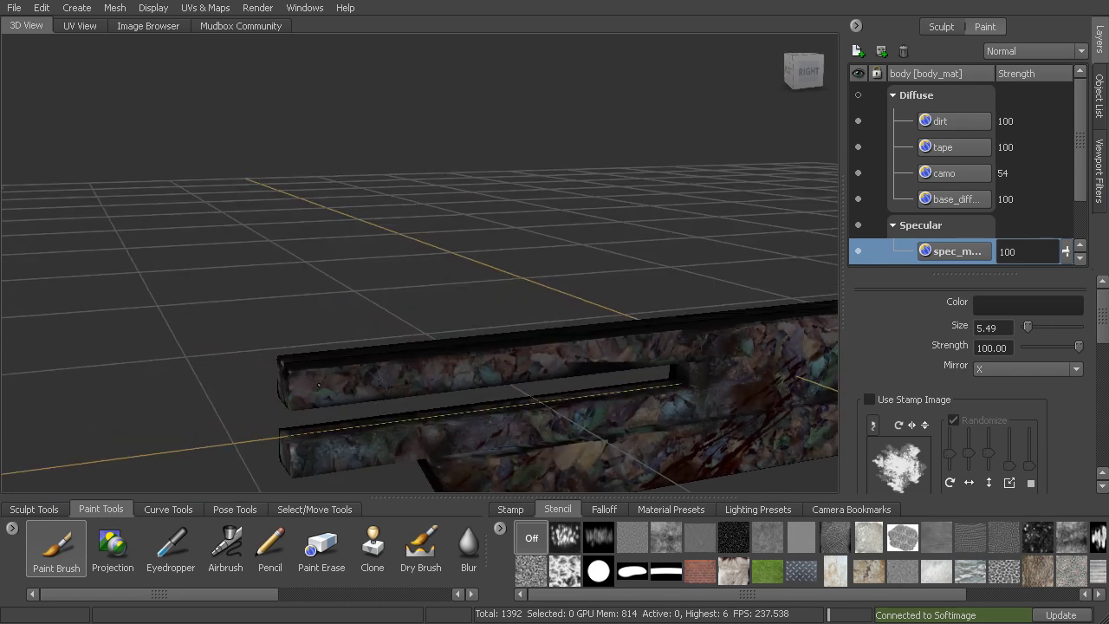
# Cover the camo on the upper rail and the area above the trigger with the same dark grey
pyautogui.keyDown('alt'); pyautogui.moveTo(587, 349); pyautogui.dragTo(295, 268); pyautogui.keyUp('alt')
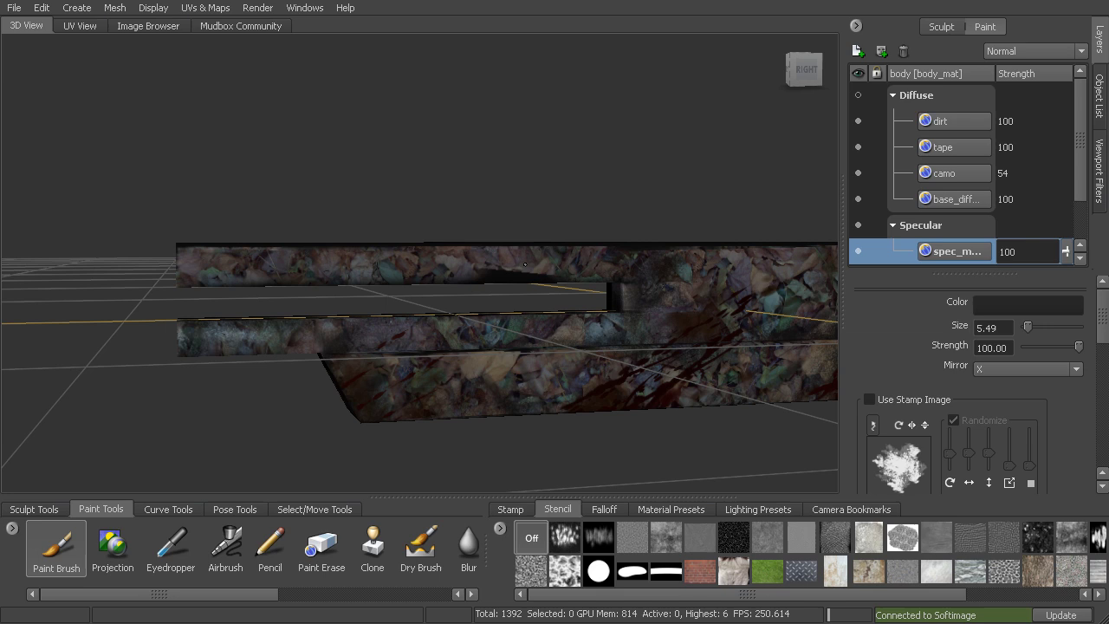
pyautogui.keyDown('alt'); pyautogui.moveTo(687, 260); pyautogui.dragTo(608, 208); pyautogui.keyUp('alt')
pyautogui.moveTo(362, 180)
pyautogui.mouseDown()
pyautogui.moveTo(614, 169)
pyautogui.moveTo(550, 161)
pyautogui.mouseUp()
pyautogui.keyDown('alt'); pyautogui.moveTo(671, 191); pyautogui.dragTo(628, 178); pyautogui.keyUp('alt')
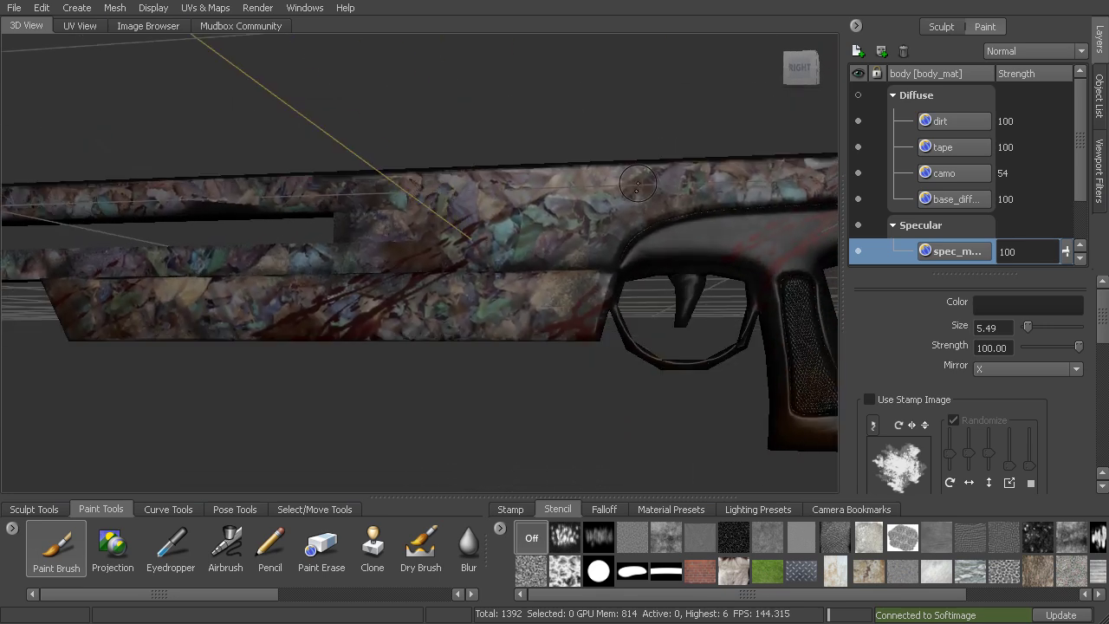
pyautogui.moveTo(516, 205)
pyautogui.mouseDown()
pyautogui.moveTo(601, 192)
pyautogui.moveTo(555, 180)
pyautogui.moveTo(636, 179)
pyautogui.mouseUp()
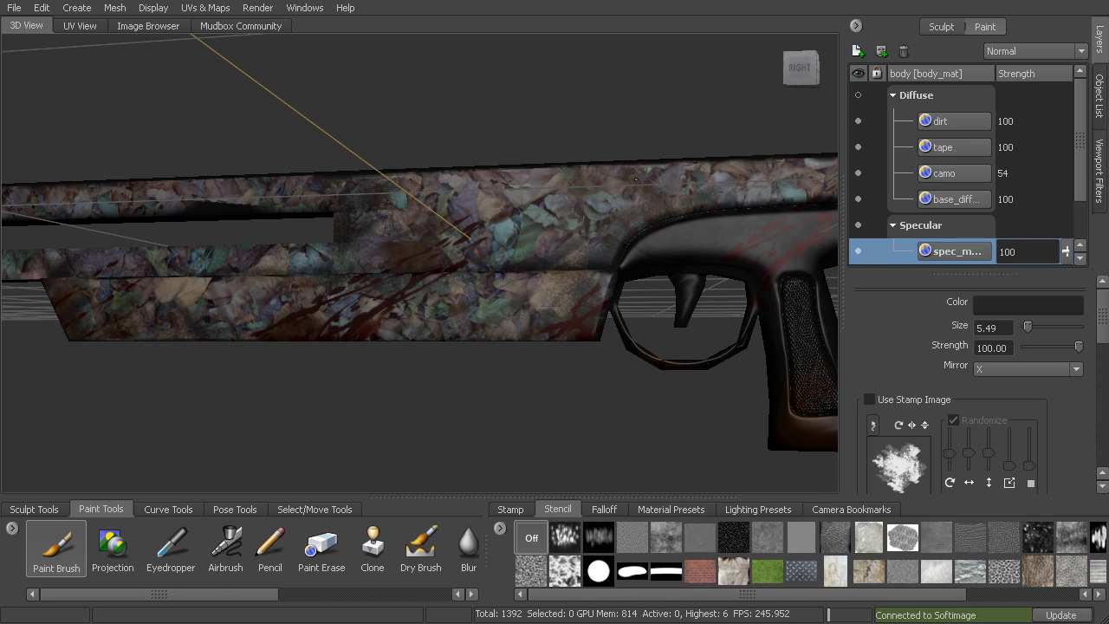
pyautogui.keyDown('alt'); pyautogui.moveTo(711, 179); pyautogui.dragTo(537, 213); pyautogui.keyUp('alt')
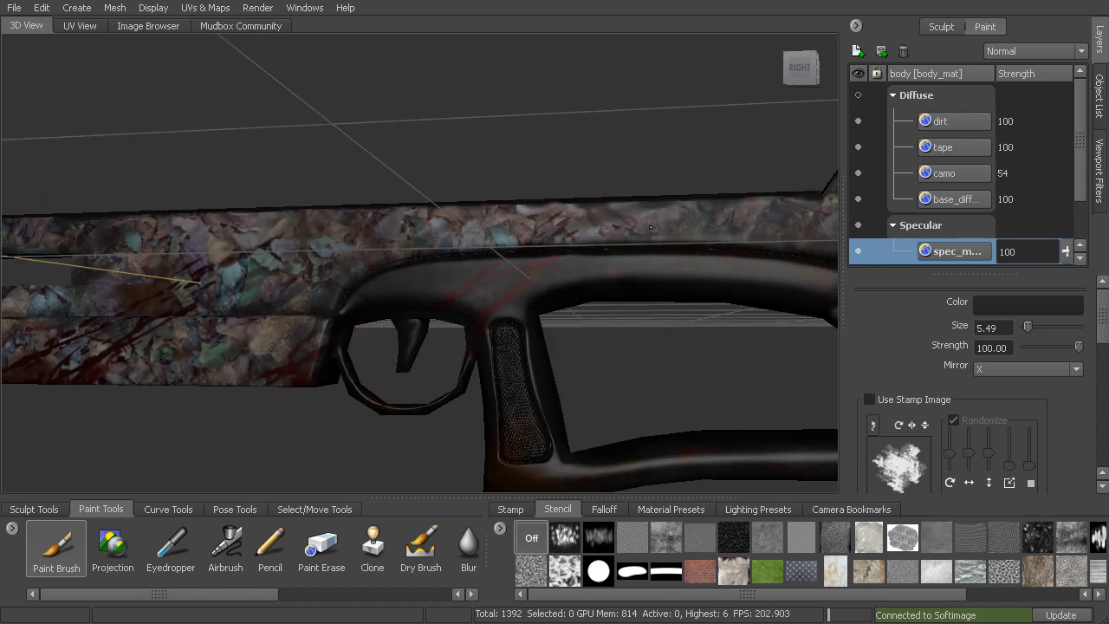
pyautogui.keyDown('alt'); pyautogui.moveTo(735, 231); pyautogui.dragTo(637, 257); pyautogui.keyUp('alt')
# Set the brush colour to a neutral medium grey and paint over the tape wrap on the stock
pyautogui.keyDown('alt'); pyautogui.moveTo(637, 256); pyautogui.dragTo(620, 294, button='right'); pyautogui.keyUp('alt')
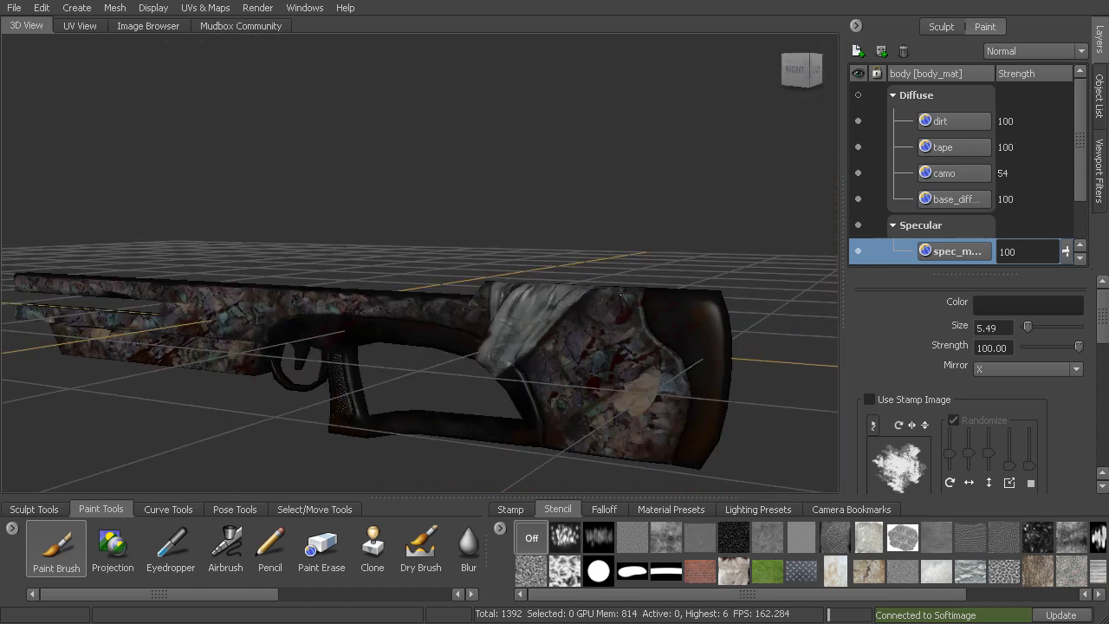
pyautogui.keyDown('alt'); pyautogui.moveTo(597, 299); pyautogui.dragTo(680, 374); pyautogui.keyUp('alt')
pyautogui.keyDown('alt'); pyautogui.moveTo(685, 421); pyautogui.dragTo(605, 378); pyautogui.keyUp('alt')
pyautogui.keyDown('alt'); pyautogui.moveTo(604, 376); pyautogui.dragTo(597, 380, button='middle'); pyautogui.keyUp('alt')
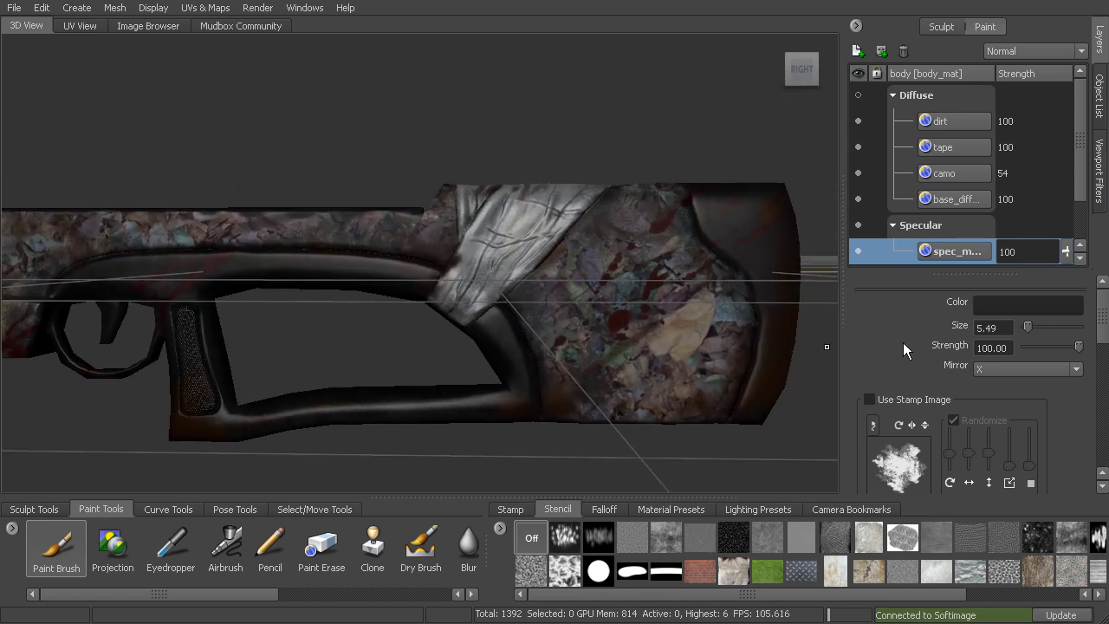
pyautogui.click(1027, 304)
pyautogui.moveTo(787, 483); pyautogui.dragTo(783, 509)
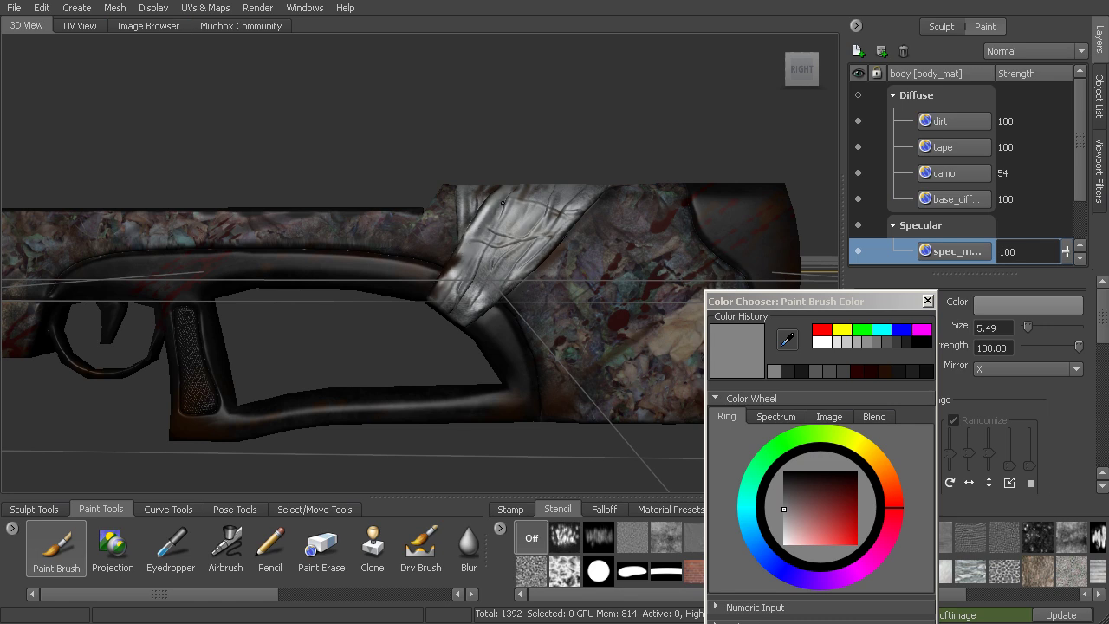
pyautogui.keyDown('alt'); pyautogui.moveTo(548, 236); pyautogui.dragTo(489, 336); pyautogui.keyUp('alt')
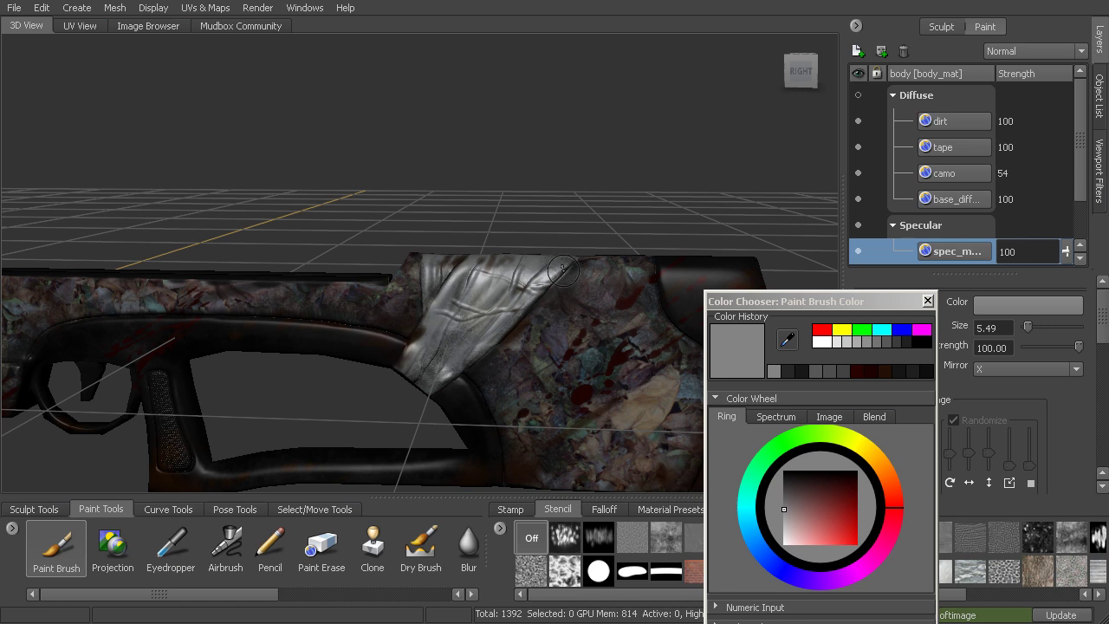
pyautogui.keyDown('alt'); pyautogui.moveTo(562, 270); pyautogui.dragTo(511, 251); pyautogui.keyUp('alt')
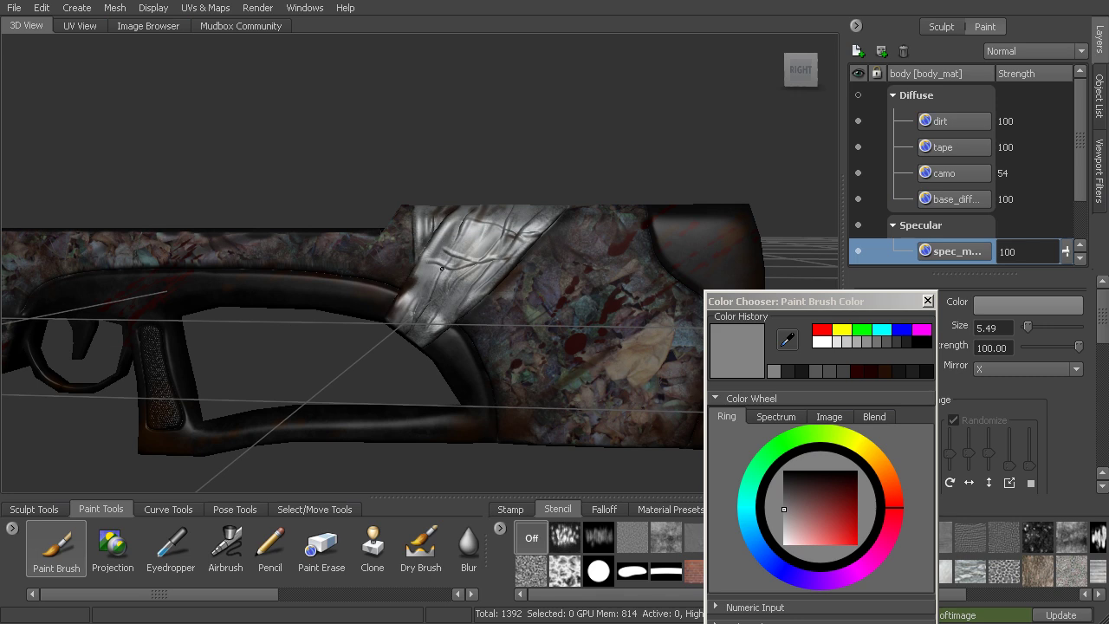
# Lighten the brush colour to a light grey, repaint the whole tape wrap including its upper edge, and close the colour chooser
pyautogui.moveTo(783, 510); pyautogui.dragTo(783, 519)
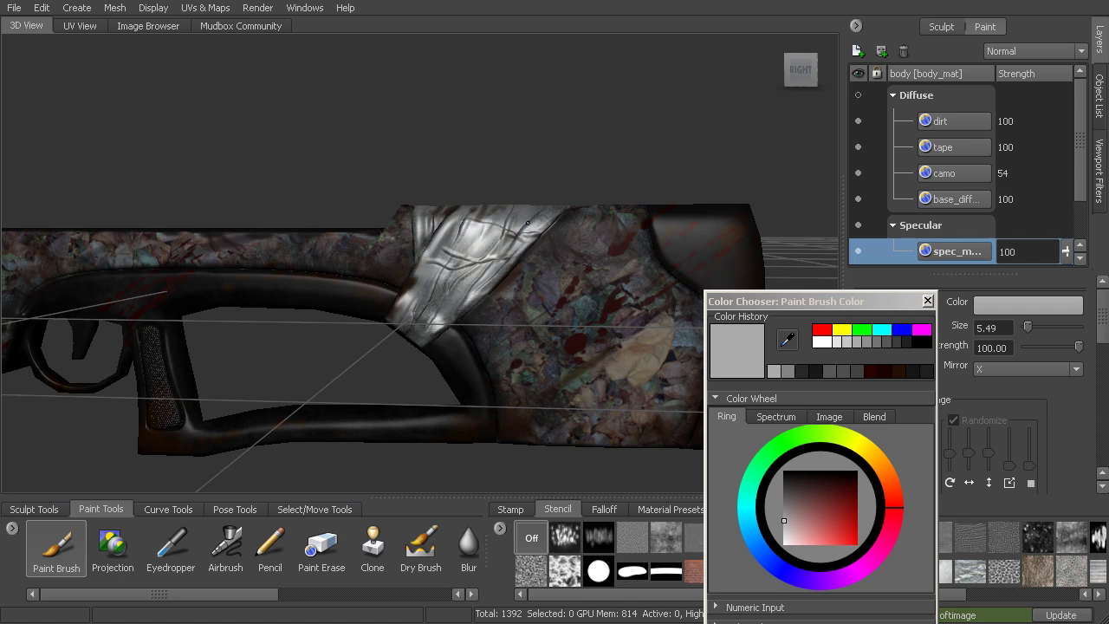
pyautogui.keyDown('alt'); pyautogui.moveTo(537, 232); pyautogui.dragTo(560, 235); pyautogui.keyUp('alt')
pyautogui.keyDown('alt'); pyautogui.moveTo(560, 236); pyautogui.dragTo(633, 247, button='right'); pyautogui.keyUp('alt')
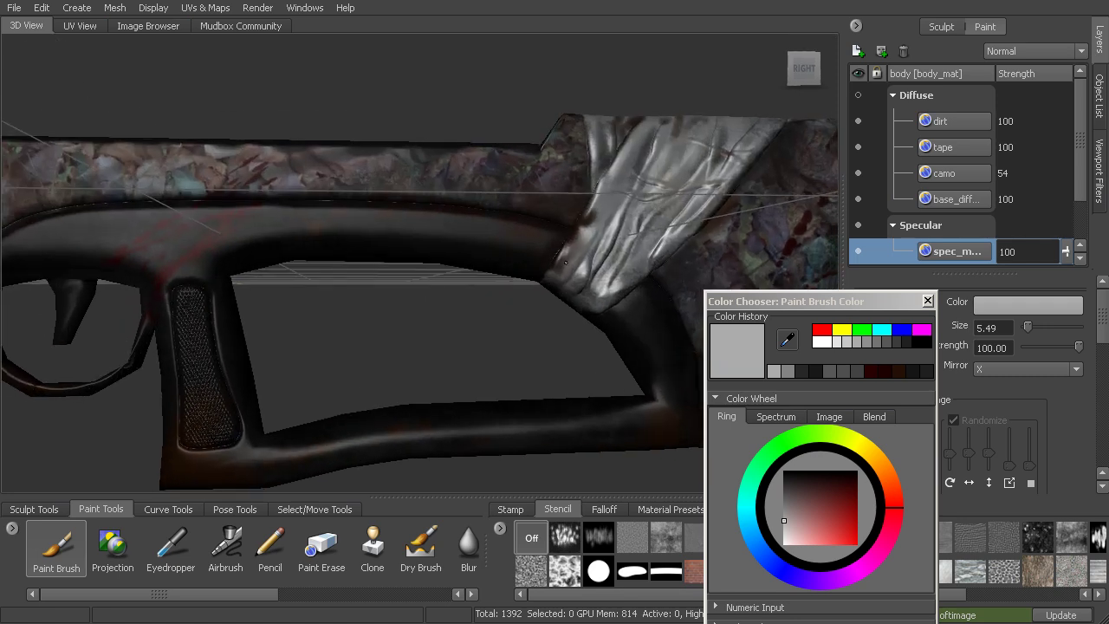
pyautogui.keyDown('alt'); pyautogui.moveTo(629, 183); pyautogui.dragTo(350, 274); pyautogui.keyUp('alt')
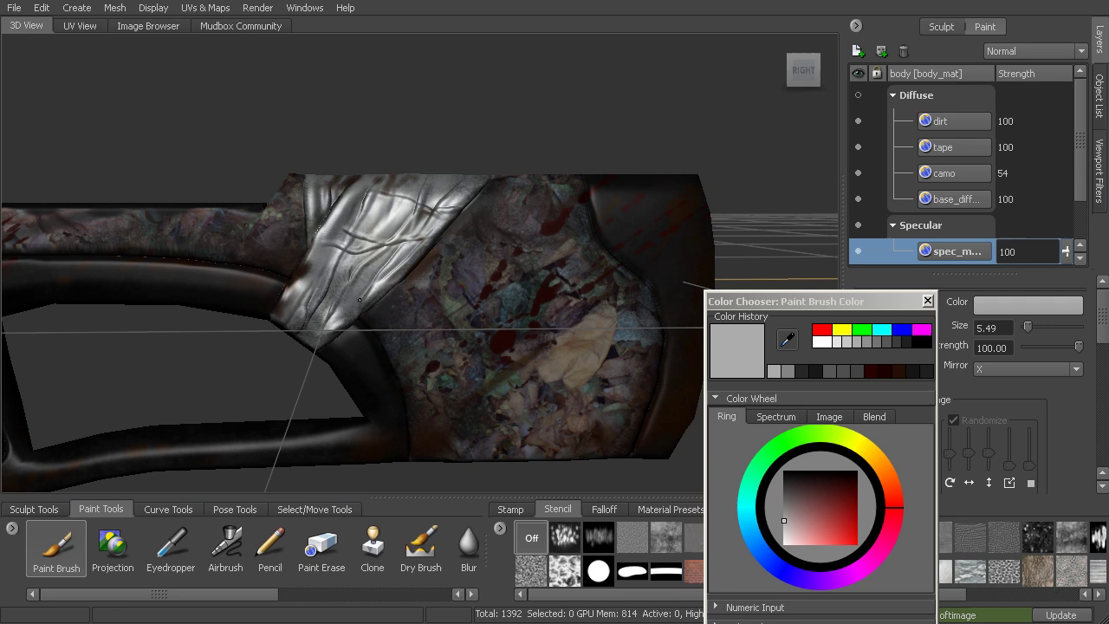
pyautogui.keyDown('alt'); pyautogui.moveTo(463, 175); pyautogui.dragTo(432, 288); pyautogui.keyUp('alt')
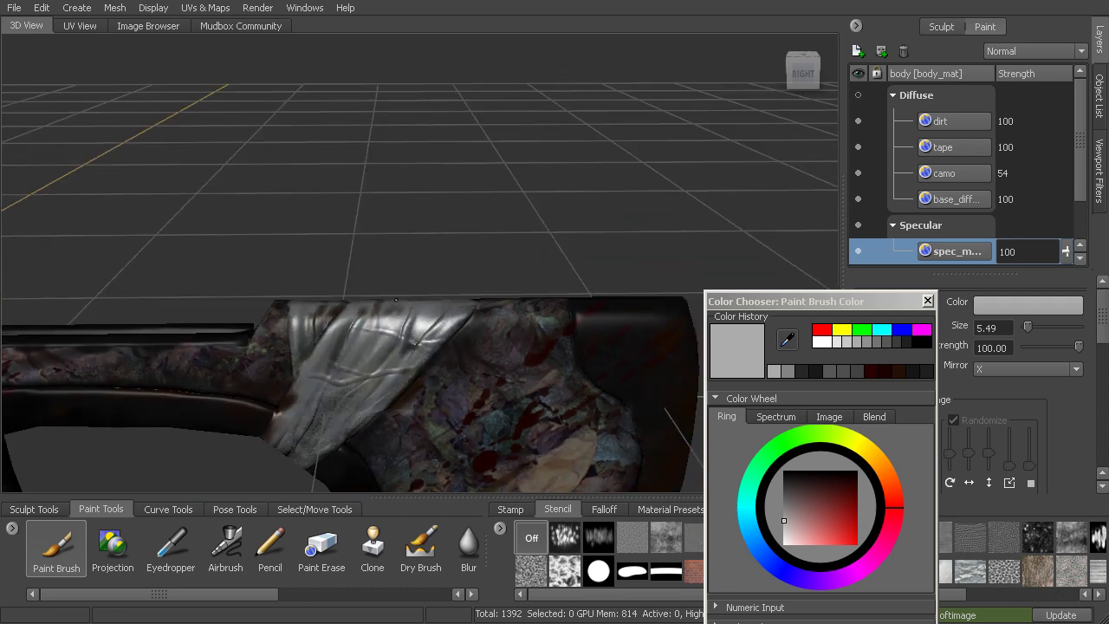
pyautogui.moveTo(332, 315); pyautogui.dragTo(309, 326)
pyautogui.keyDown('alt'); pyautogui.moveTo(504, 312); pyautogui.dragTo(486, 329, button='right'); pyautogui.keyUp('alt')
pyautogui.keyDown('alt'); pyautogui.moveTo(486, 329); pyautogui.dragTo(543, 273, button='middle'); pyautogui.keyUp('alt')
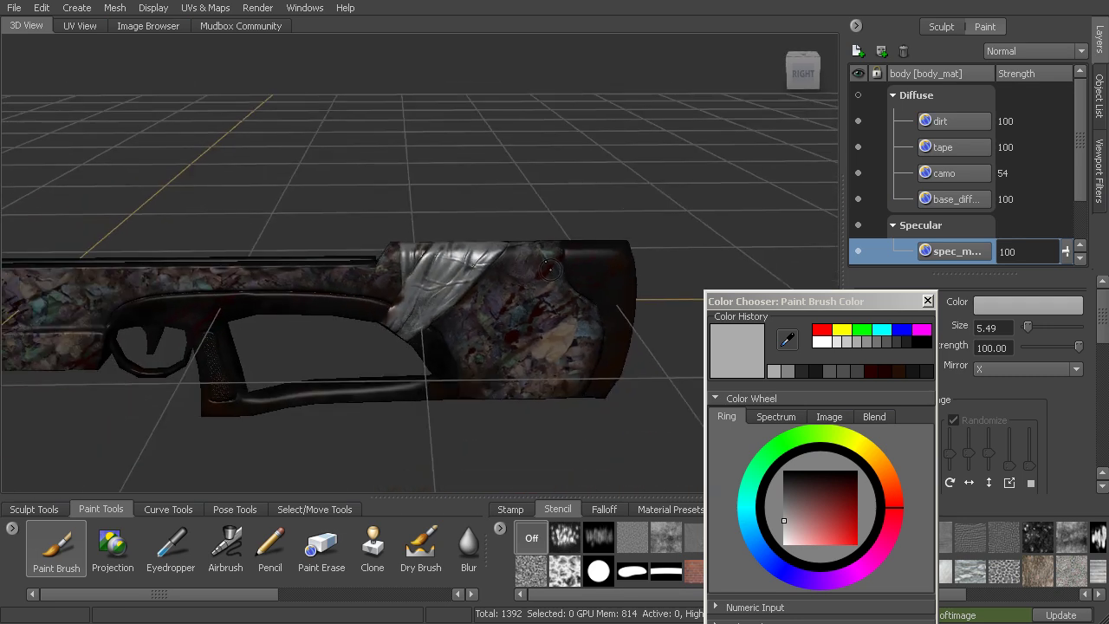
pyautogui.keyDown('alt'); pyautogui.moveTo(570, 271); pyautogui.dragTo(629, 256); pyautogui.keyUp('alt')
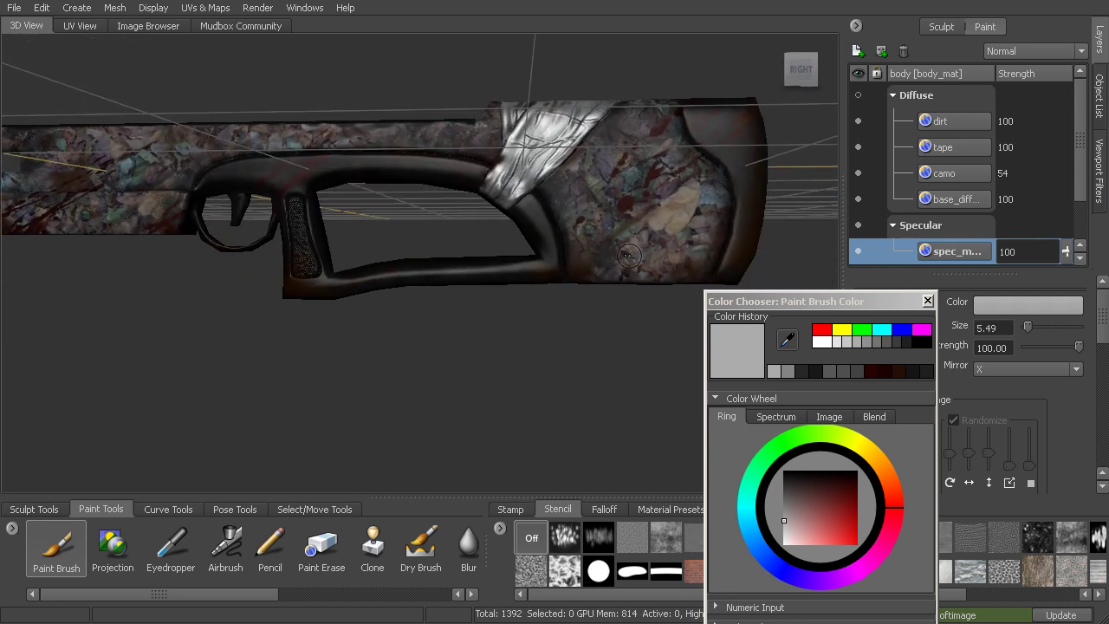
pyautogui.click(928, 302)
# Enable the stamp image for the Paint Brush and set its colour to a near-black grey
pyautogui.keyDown('alt'); pyautogui.moveTo(519, 415); pyautogui.dragTo(269, 482); pyautogui.keyUp('alt')
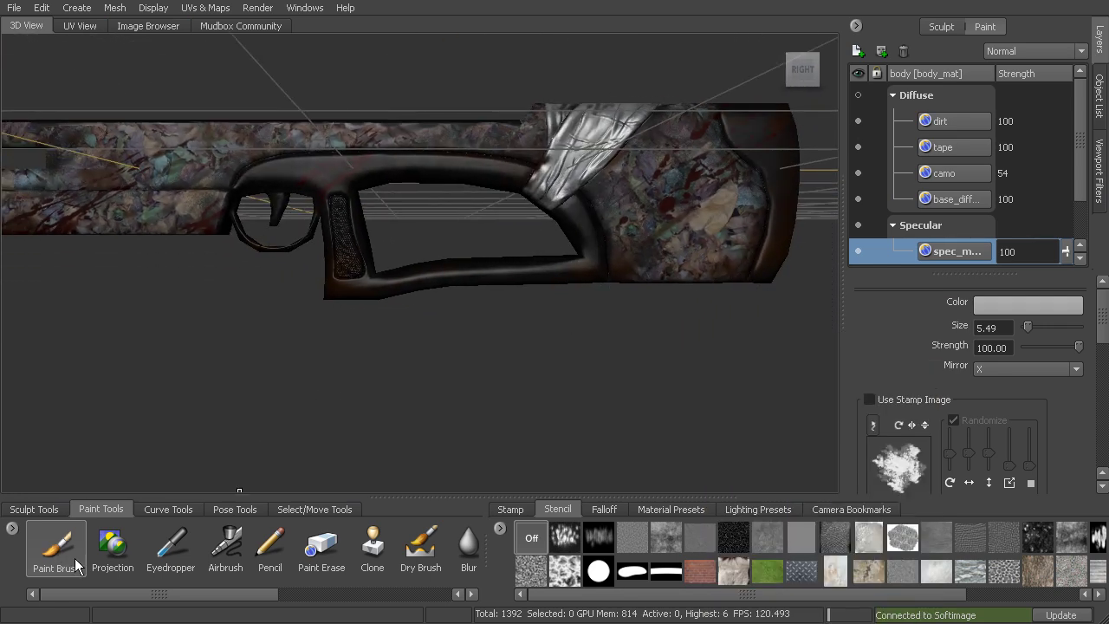
pyautogui.click(870, 399)
pyautogui.click(1007, 306)
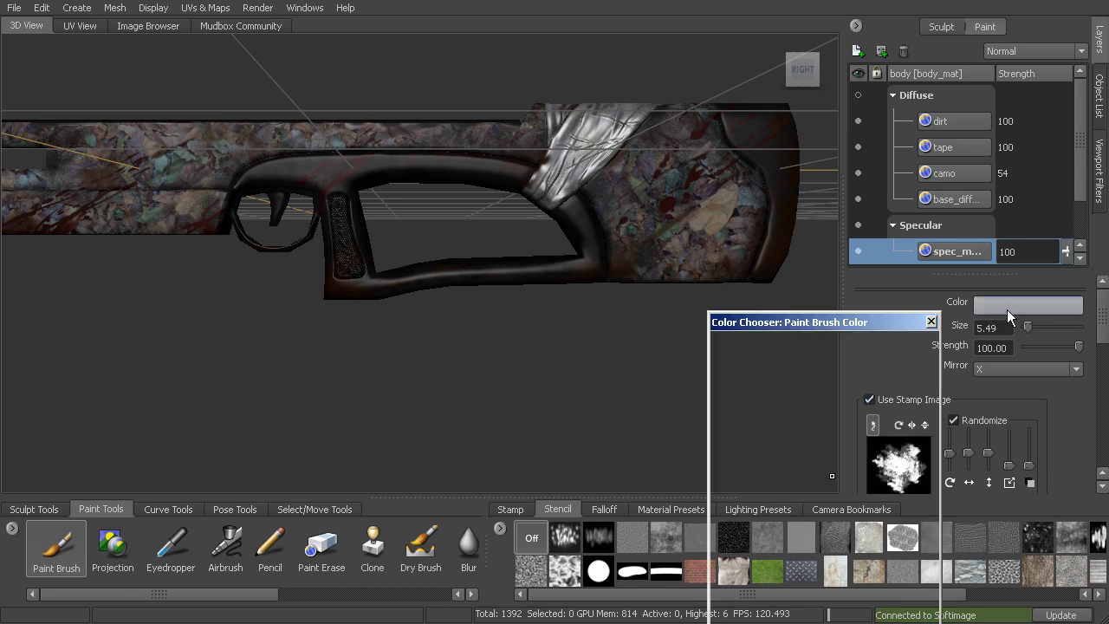
pyautogui.moveTo(796, 514); pyautogui.dragTo(785, 496)
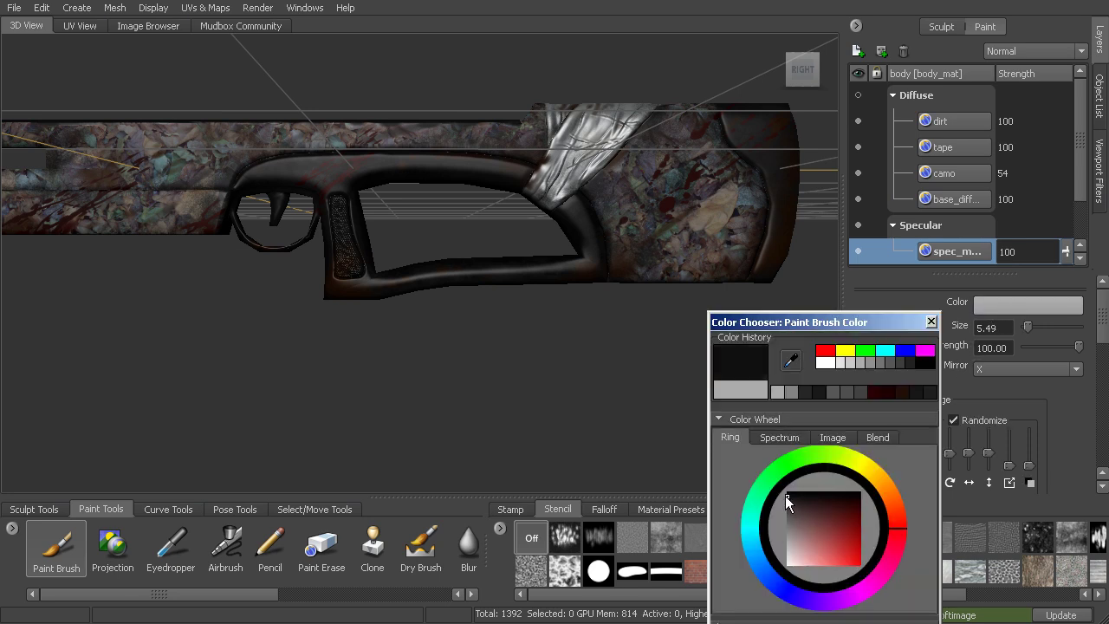
pyautogui.click(931, 321)
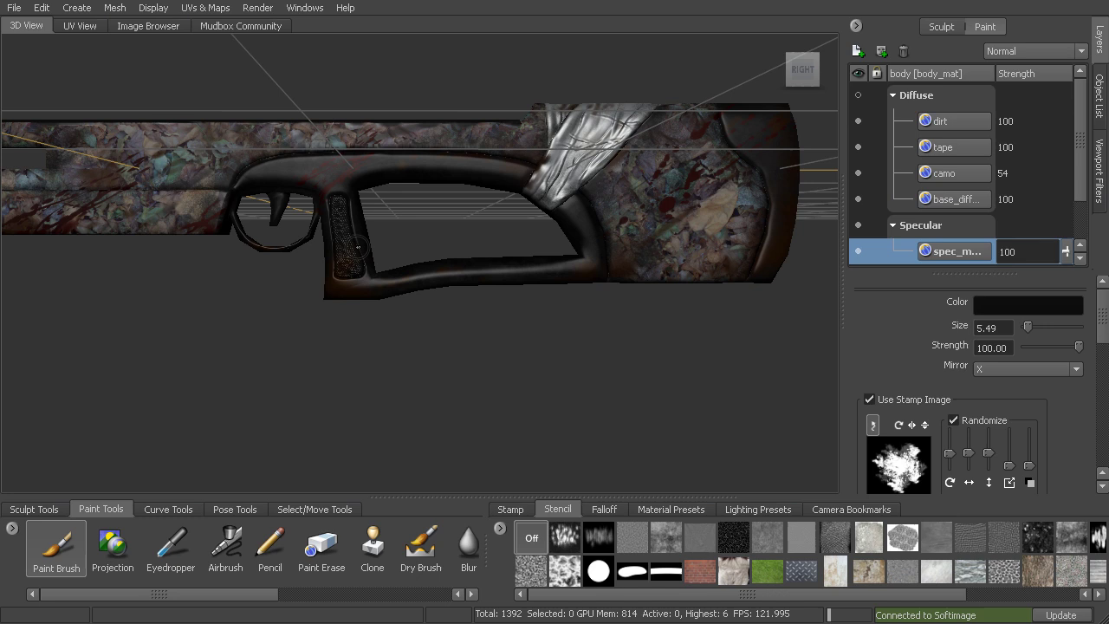
# Enlarge the brush to size 9.37 and break up the shine on the black frame around the trigger and grip with stamped near-black strokes
pyautogui.keyDown('alt'); pyautogui.moveTo(358, 247); pyautogui.dragTo(364, 245); pyautogui.keyUp('alt')
pyautogui.keyDown('alt'); pyautogui.moveTo(329, 190); pyautogui.dragTo(223, 107, button='right'); pyautogui.keyUp('alt')
pyautogui.keyDown('alt'); pyautogui.moveTo(223, 106); pyautogui.dragTo(406, 239, button='middle'); pyautogui.keyUp('alt')
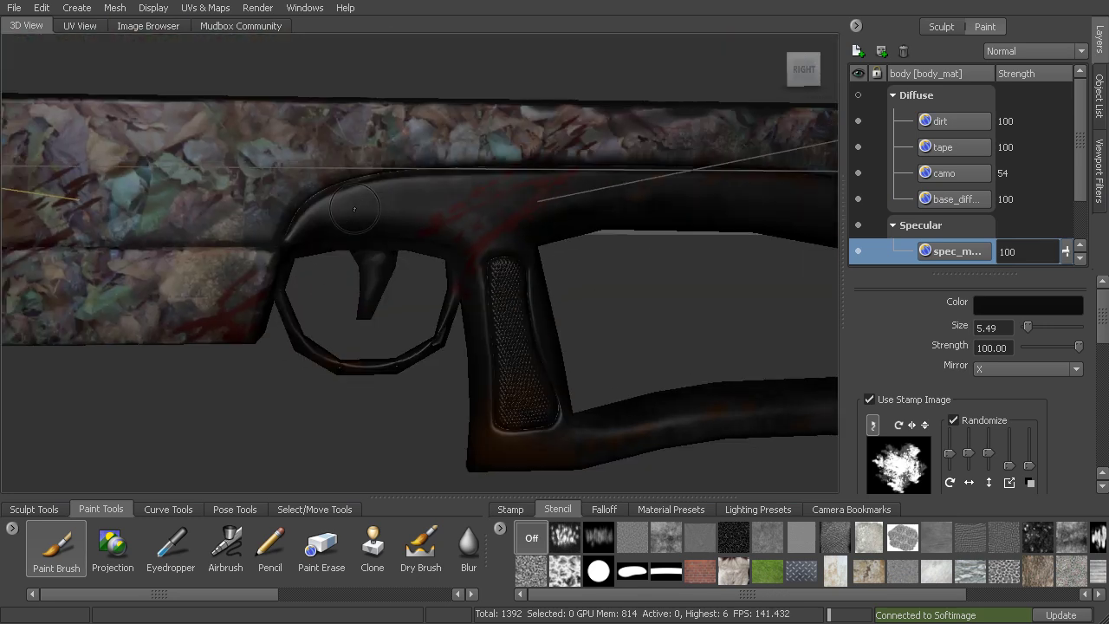
pyautogui.moveTo(353, 213); pyautogui.dragTo(372, 213)
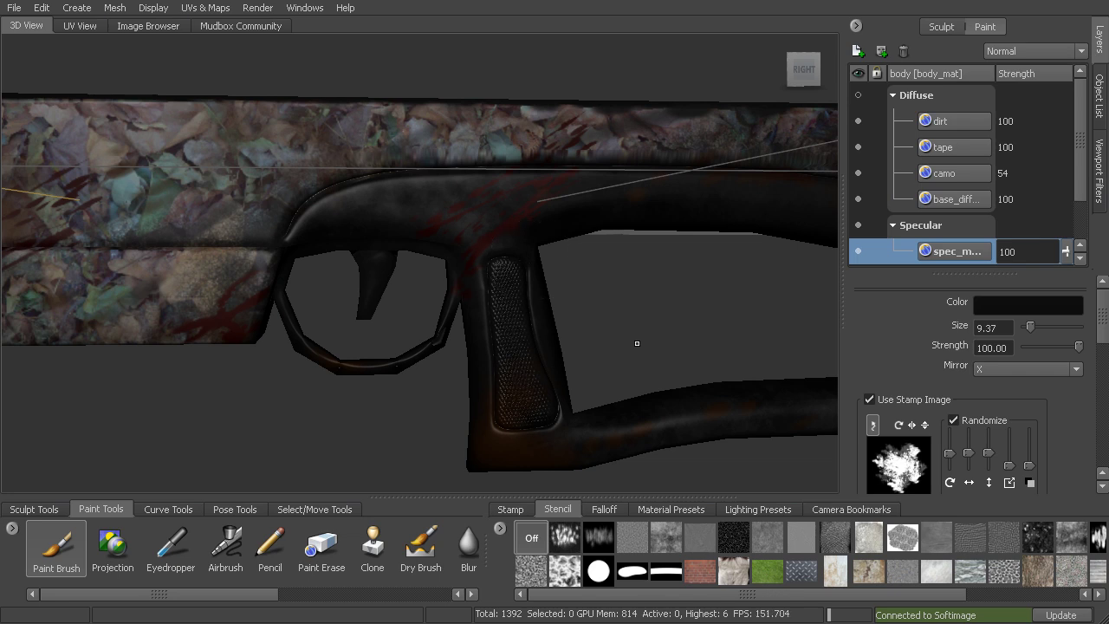
# Reduce the brush size to 6.24 and work the near-black stamped brush over the tape wrap on the stock
pyautogui.scroll(-3, 637, 343)
pyautogui.keyDown('alt'); pyautogui.moveTo(693, 373); pyautogui.dragTo(546, 373, button='middle'); pyautogui.keyUp('alt')
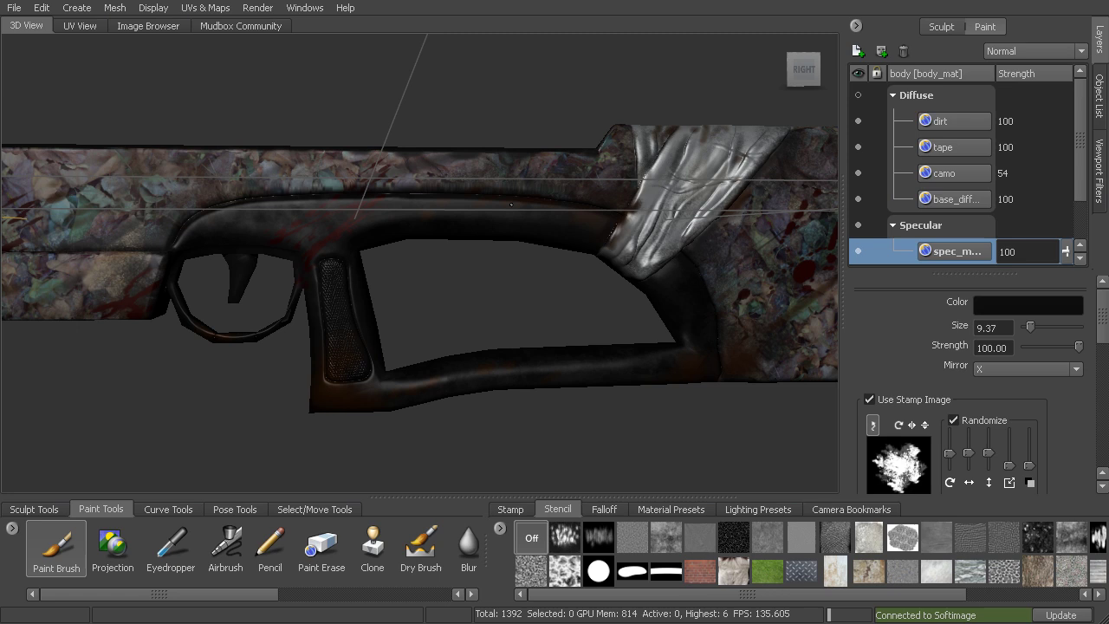
pyautogui.keyDown('alt'); pyautogui.moveTo(644, 232); pyautogui.dragTo(831, 232, button='right'); pyautogui.keyUp('alt')
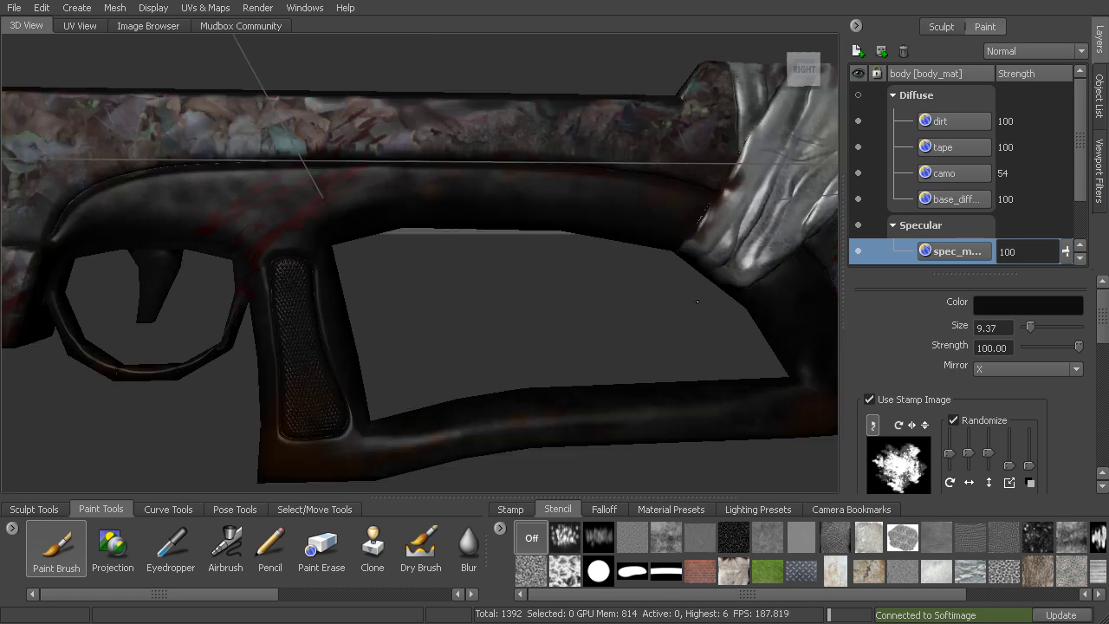
pyautogui.keyDown('alt'); pyautogui.moveTo(831, 232); pyautogui.dragTo(551, 319, button='middle'); pyautogui.keyUp('alt')
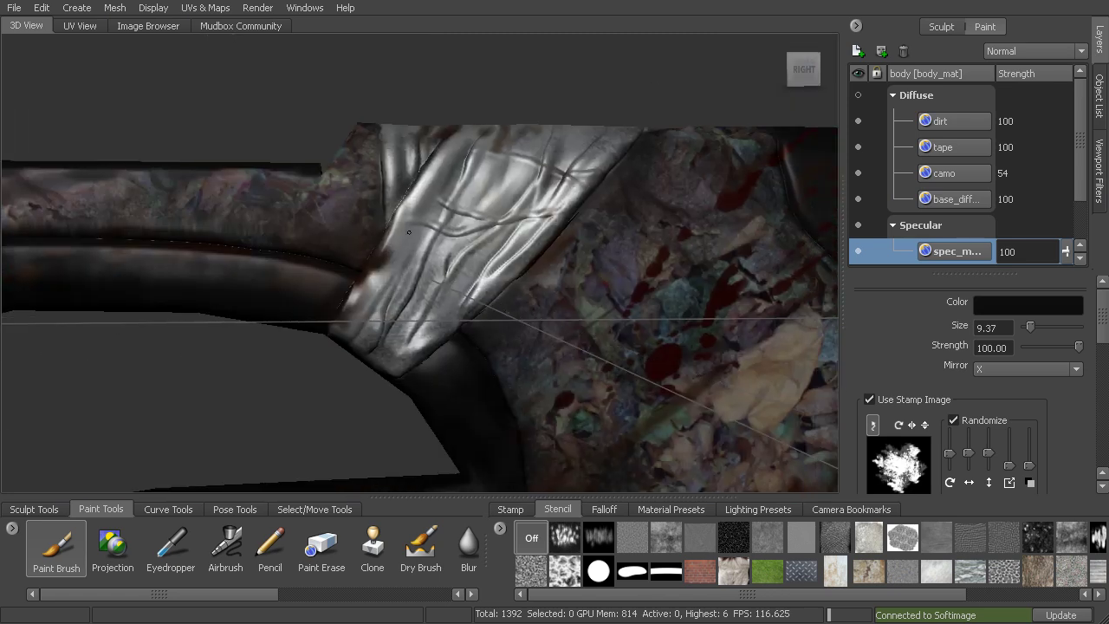
pyautogui.moveTo(470, 252); pyautogui.dragTo(452, 252)
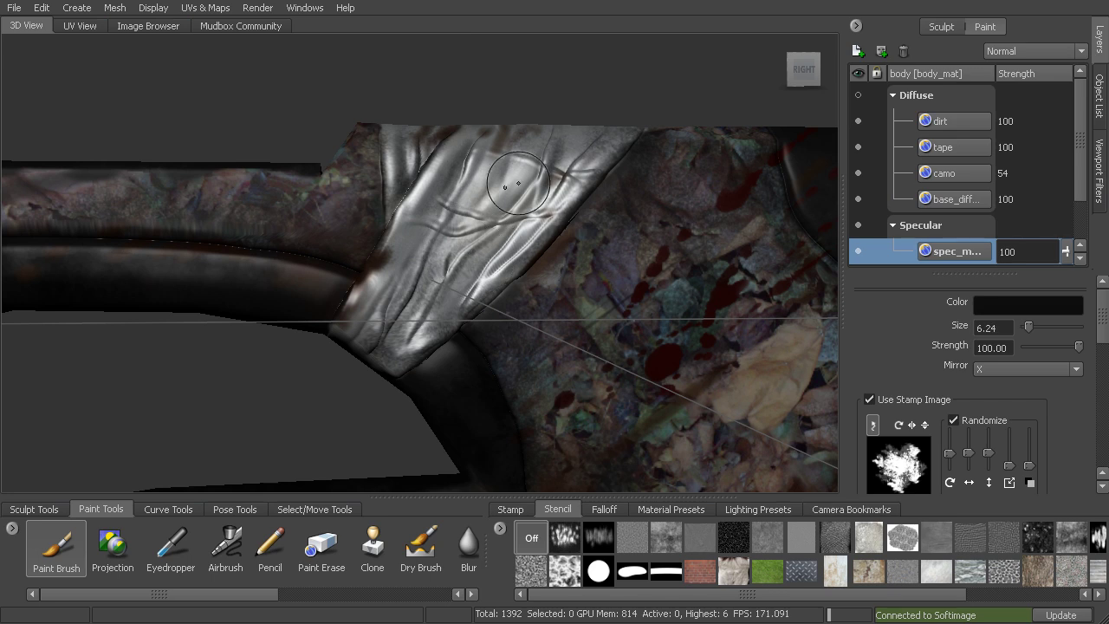
pyautogui.moveTo(517, 183); pyautogui.dragTo(528, 186)
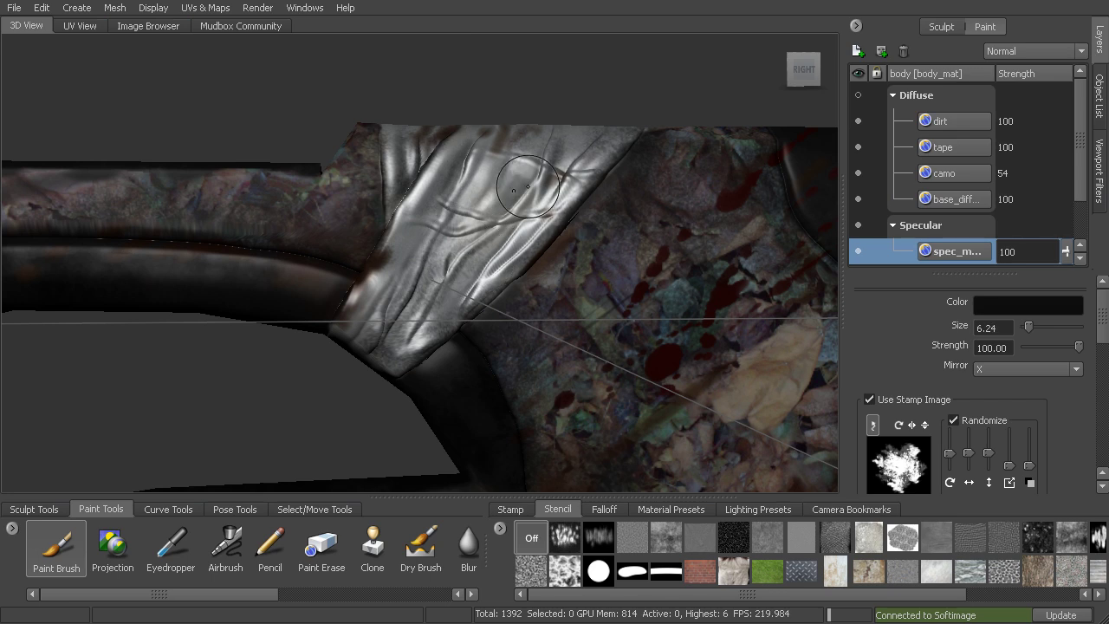
# Keep the stencil off, switch the stamp to the fine white-speckle image and speckle the tape wrap near-black, enlarging the brush to 11.08
pyautogui.click(735, 543)
pyautogui.click(531, 523)
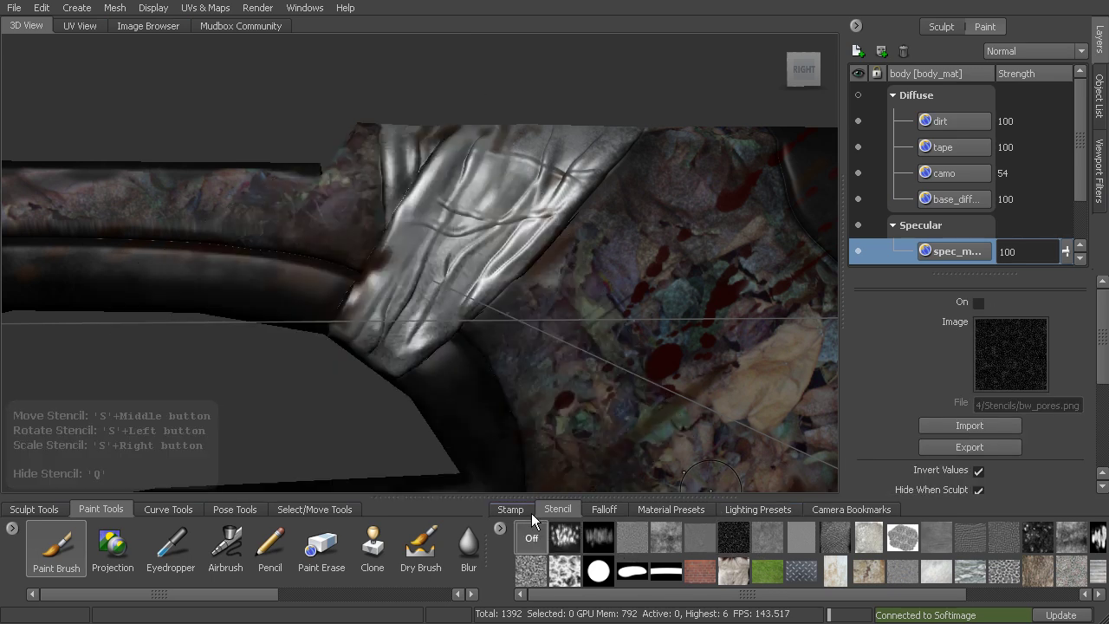
pyautogui.click(510, 509)
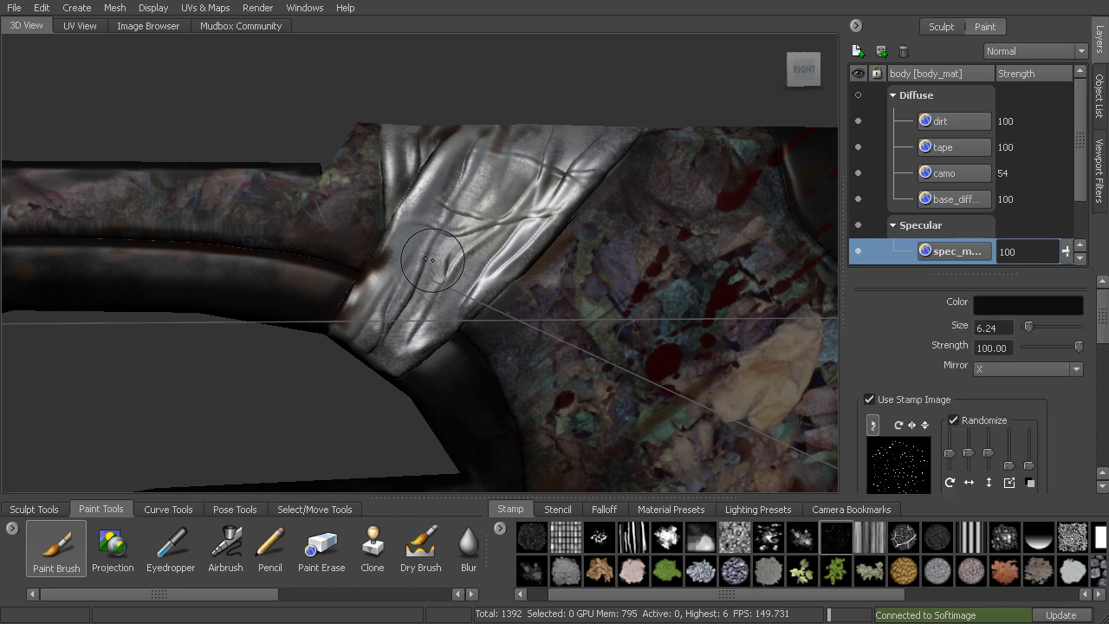
pyautogui.moveTo(482, 227); pyautogui.dragTo(544, 189)
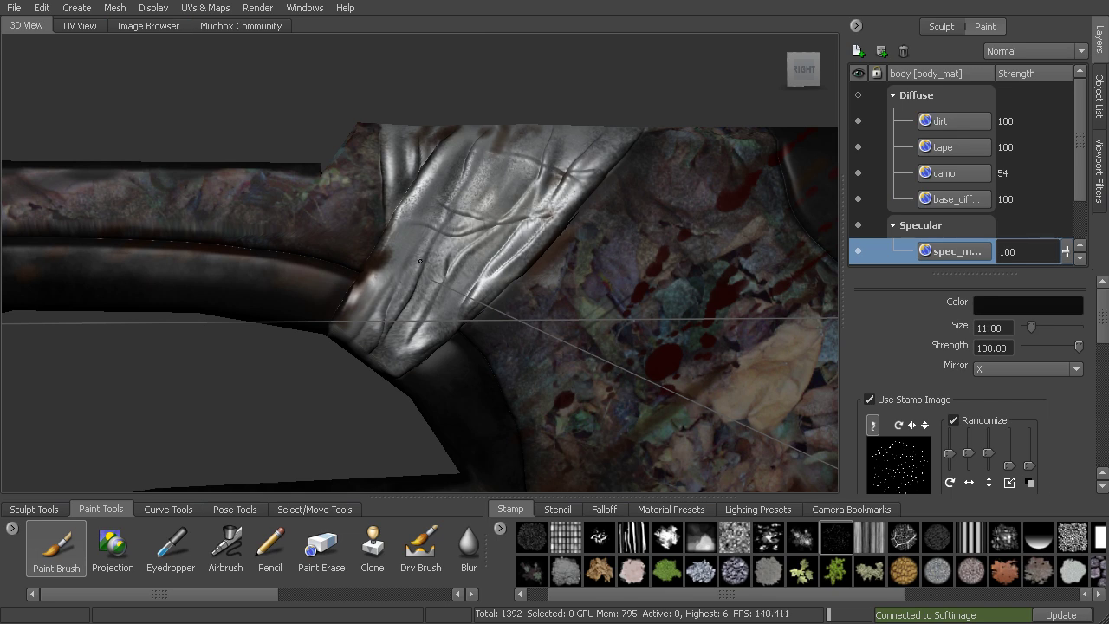
pyautogui.moveTo(420, 261)
pyautogui.mouseDown()
pyautogui.moveTo(433, 222)
pyautogui.moveTo(424, 173)
pyautogui.moveTo(481, 221)
pyautogui.mouseUp()
# Duplicate the diffuse dirt layer and move the copy to the top of the Specular channel
pyautogui.keyDown('alt'); pyautogui.moveTo(498, 236); pyautogui.dragTo(463, 257, button='right'); pyautogui.keyUp('alt')
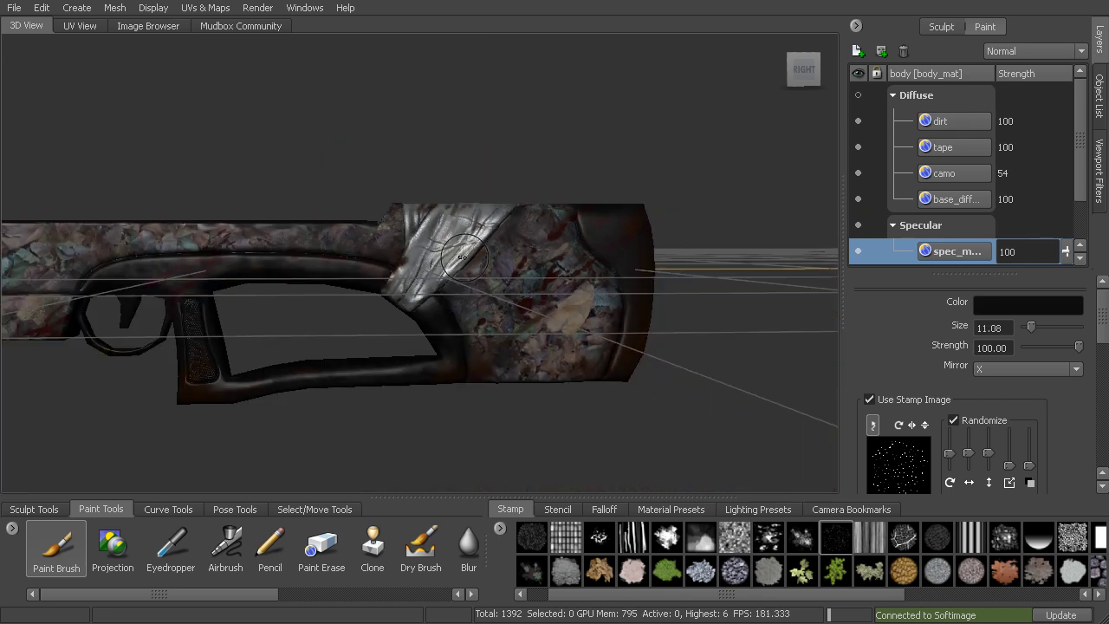
pyautogui.keyDown('alt'); pyautogui.moveTo(463, 254); pyautogui.dragTo(547, 283); pyautogui.keyUp('alt')
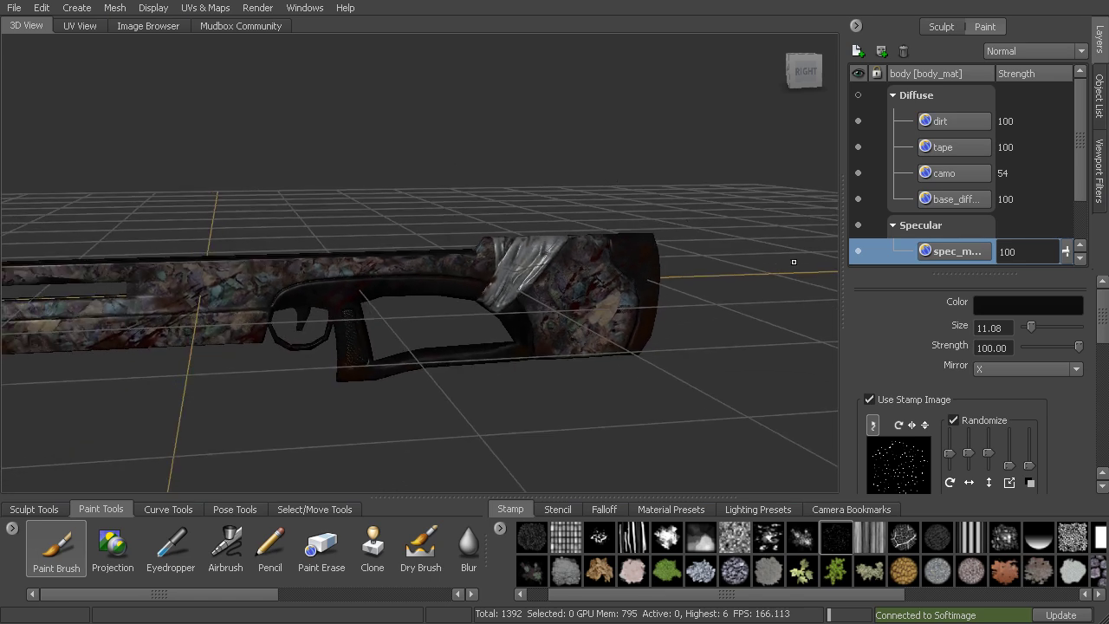
pyautogui.click(955, 118)
pyautogui.rightClick(954, 117)
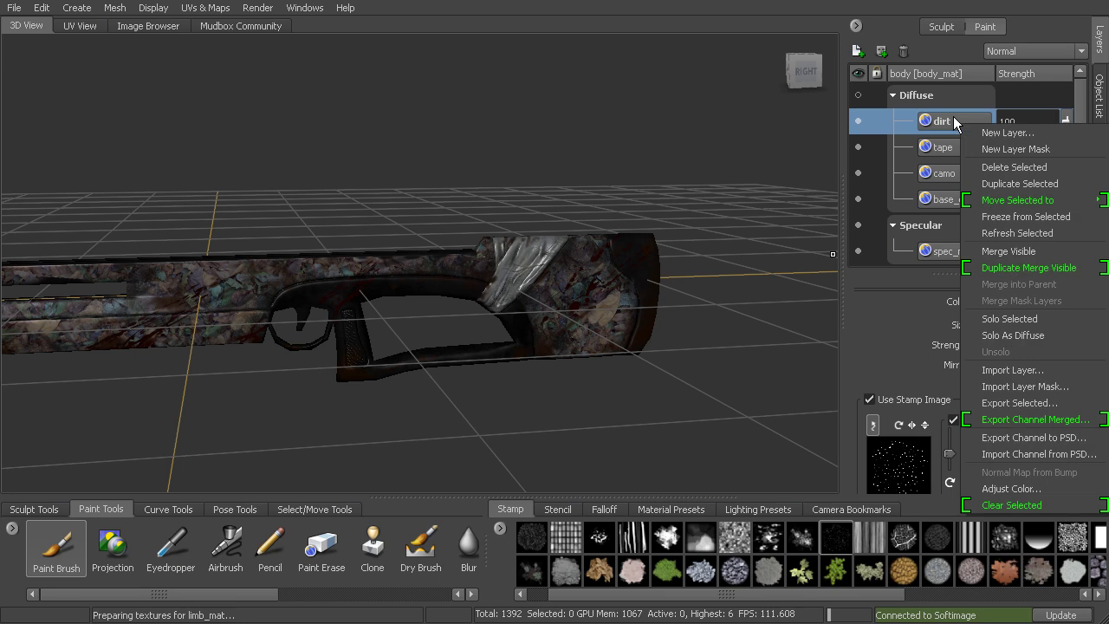
pyautogui.click(1010, 180)
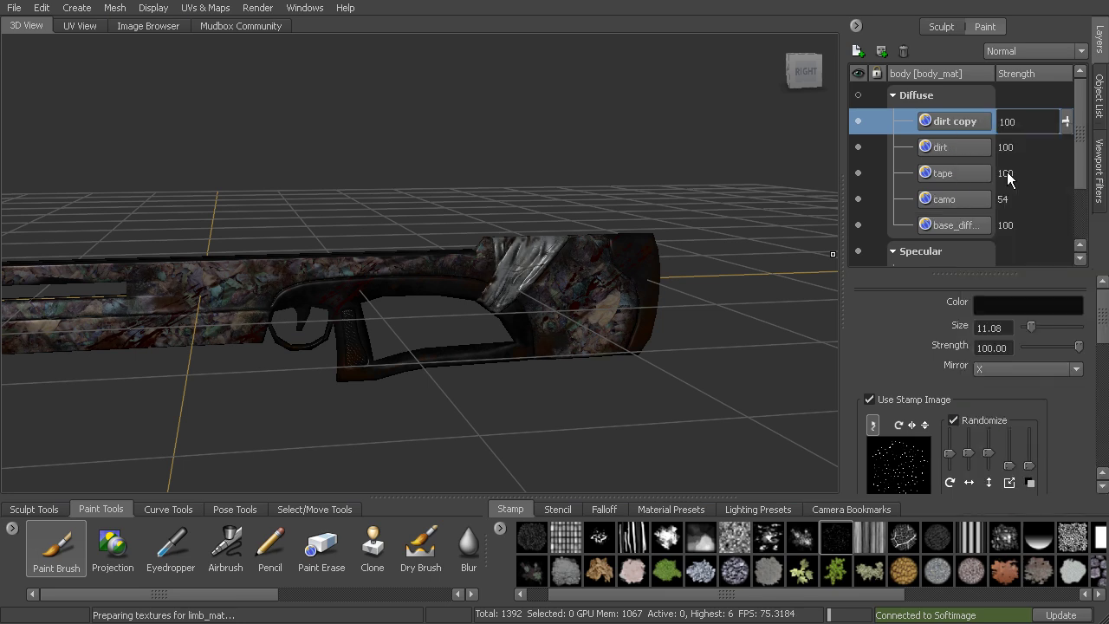
pyautogui.moveTo(964, 118); pyautogui.dragTo(962, 215)
# Compare the shine on the butt end of the stock with the specular dirt copy layer hidden and shown
pyautogui.keyDown('alt'); pyautogui.moveTo(698, 300); pyautogui.dragTo(702, 290); pyautogui.keyUp('alt')
pyautogui.keyDown('alt'); pyautogui.moveTo(703, 295); pyautogui.dragTo(780, 317, button='right'); pyautogui.keyUp('alt')
pyautogui.keyDown('alt'); pyautogui.moveTo(779, 317); pyautogui.dragTo(712, 300, button='middle'); pyautogui.keyUp('alt')
pyautogui.scroll(6, 711, 300)
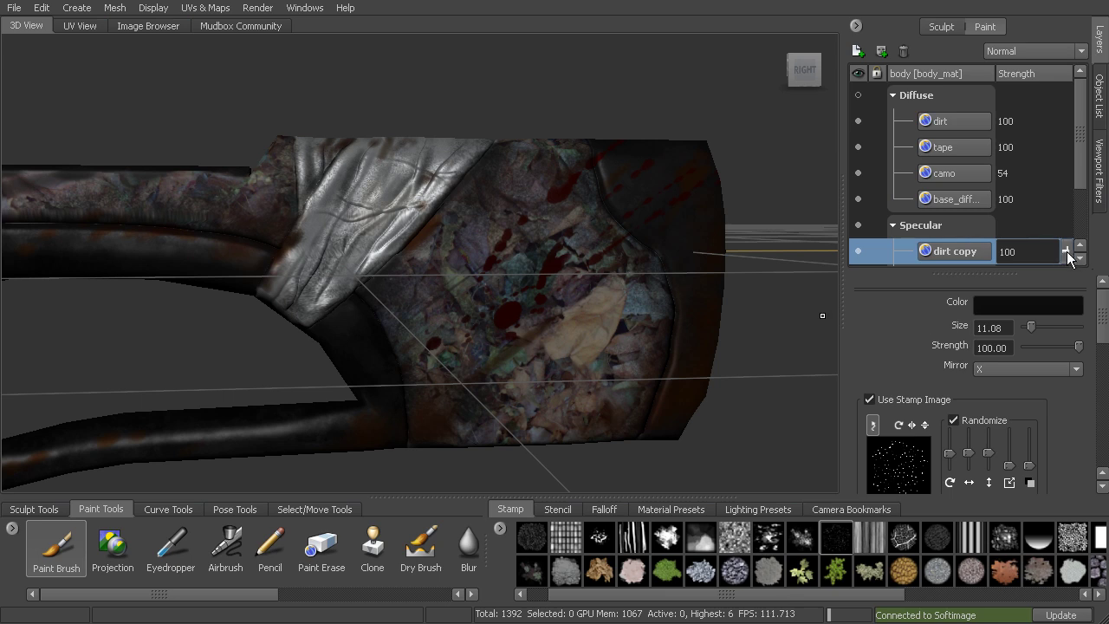
pyautogui.click(857, 251)
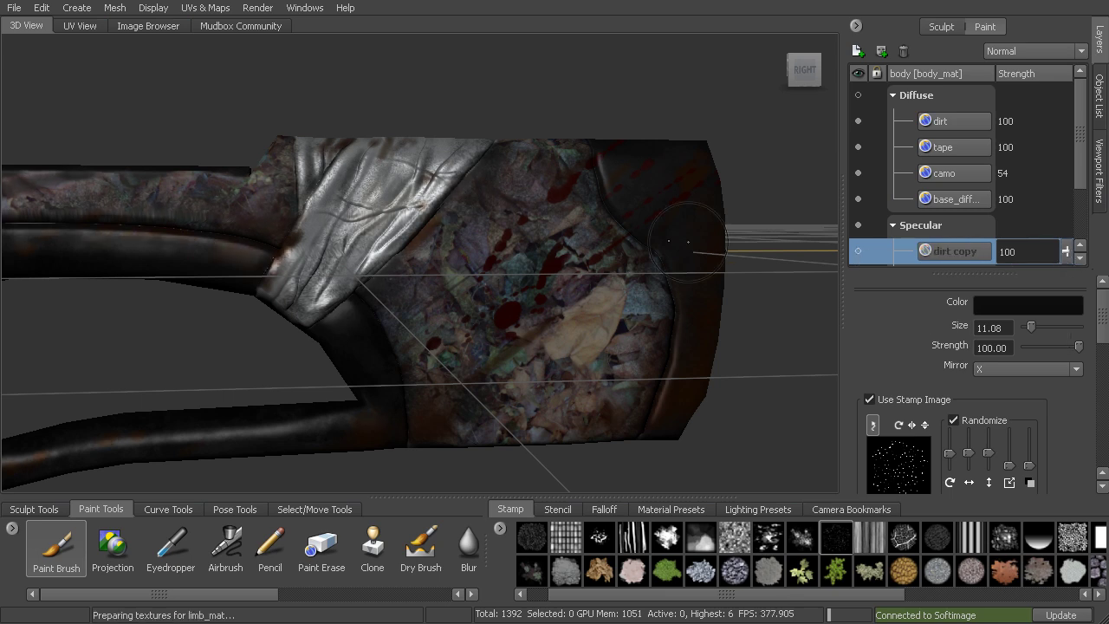
pyautogui.moveTo(687, 241)
pyautogui.keyDown('alt'); pyautogui.mouseDown()
pyautogui.moveTo(646, 222)
pyautogui.moveTo(698, 227)
pyautogui.moveTo(670, 240)
pyautogui.moveTo(682, 245)
pyautogui.mouseUp(); pyautogui.keyUp('alt')
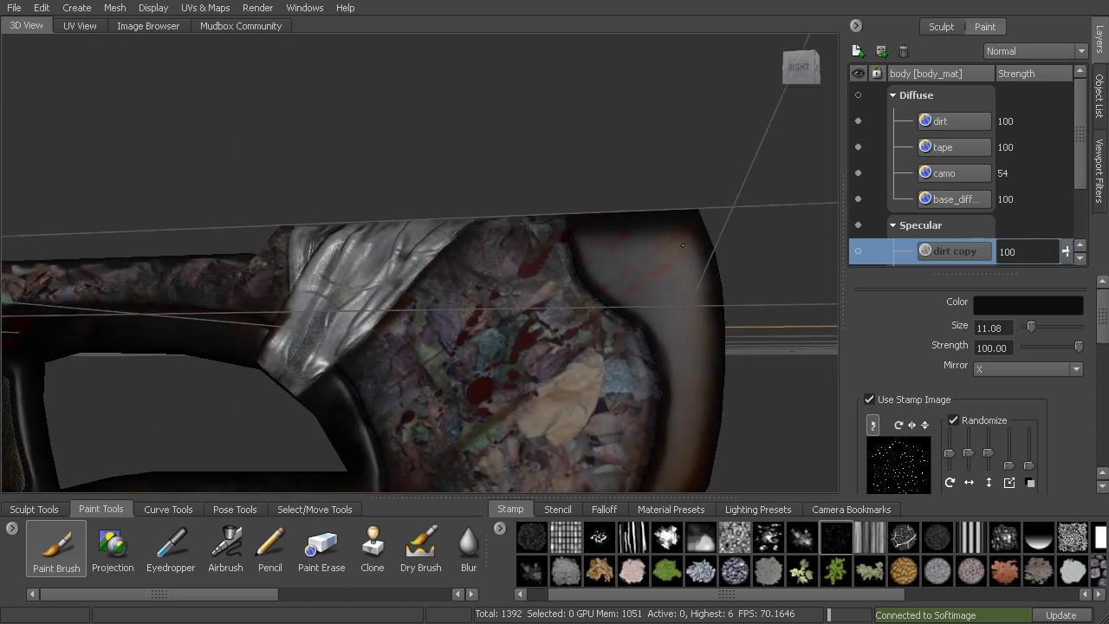
pyautogui.click(858, 251)
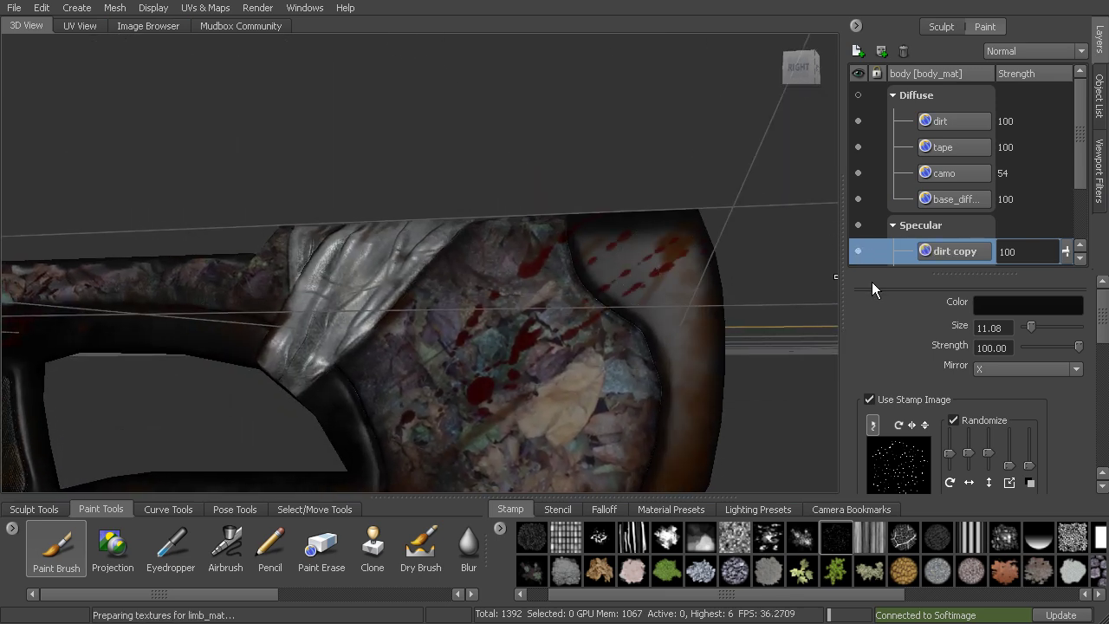
# Set the specular dirt copy layer's blend mode to Multiply and its strength to 56
pyautogui.moveTo(1065, 251); pyautogui.dragTo(1063, 305)
pyautogui.click(1021, 51)
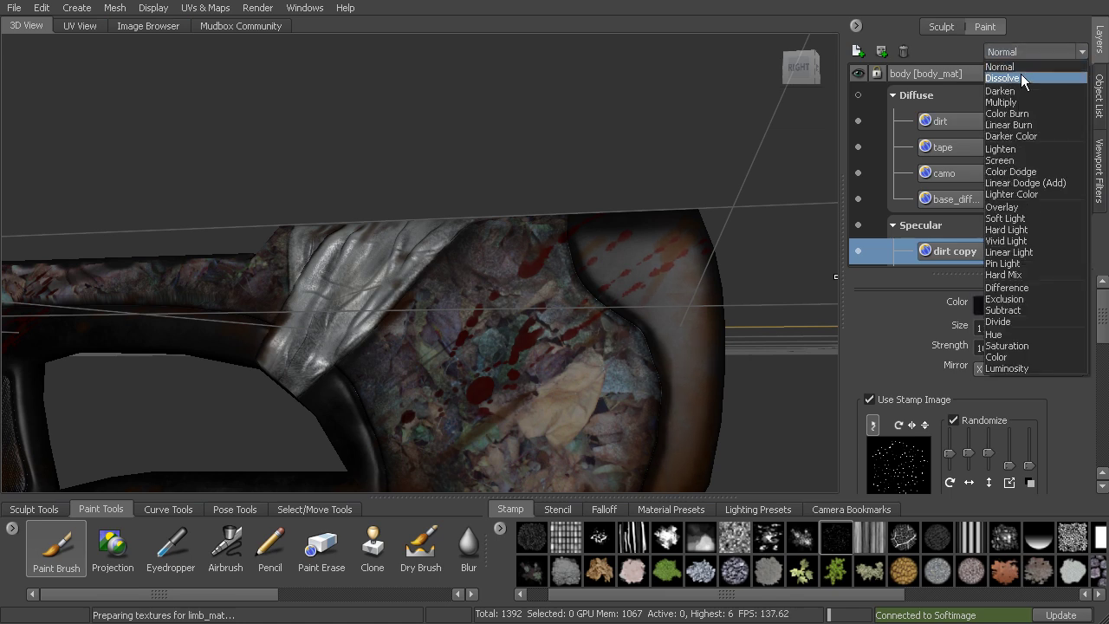
pyautogui.click(1018, 102)
pyautogui.moveTo(1067, 252); pyautogui.dragTo(1070, 266)
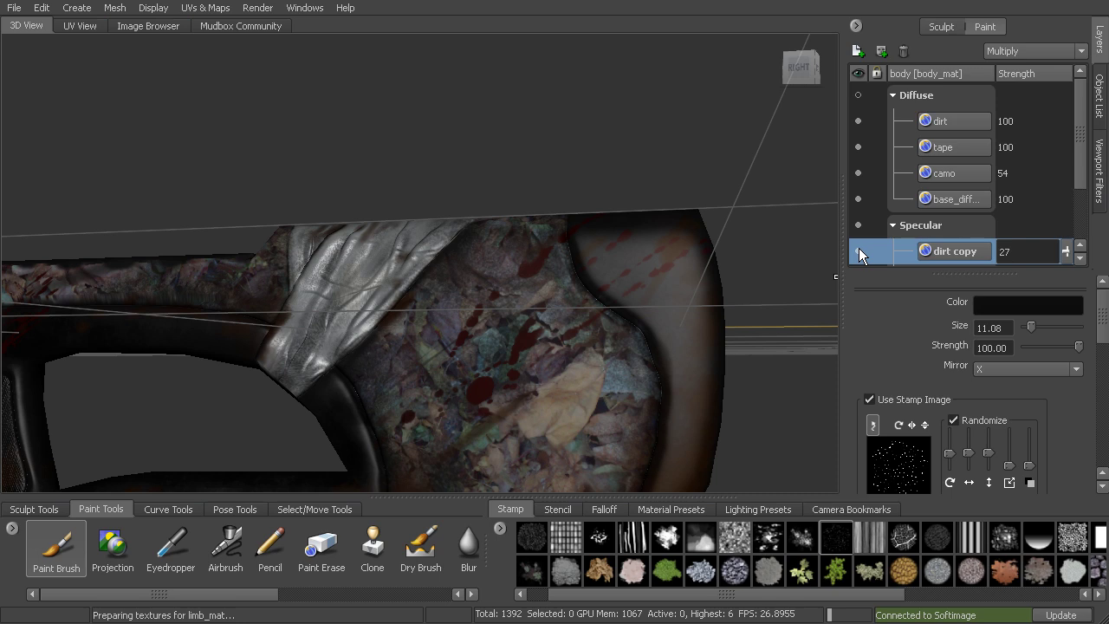
pyautogui.moveTo(1065, 251); pyautogui.dragTo(1074, 232)
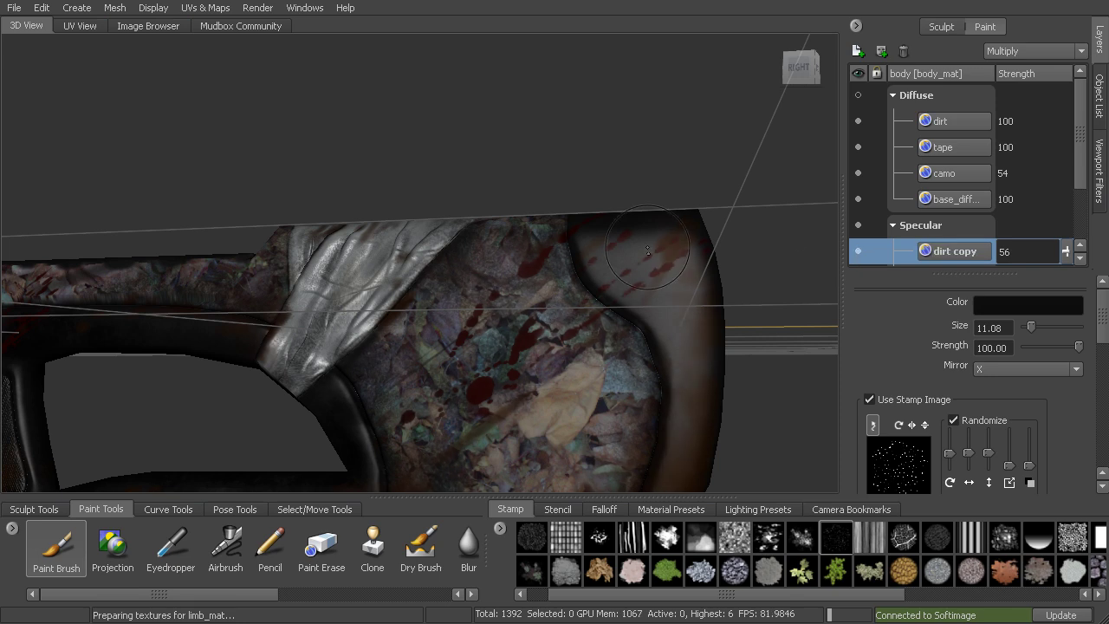
# Examine the specular response of the whole crossbow body and its butt end from several angles
pyautogui.keyDown('alt'); pyautogui.moveTo(648, 250); pyautogui.dragTo(567, 233, button='right'); pyautogui.keyUp('alt')
pyautogui.keyDown('alt'); pyautogui.moveTo(554, 227); pyautogui.dragTo(662, 247, button='middle'); pyautogui.keyUp('alt')
pyautogui.keyDown('alt'); pyautogui.moveTo(662, 234); pyautogui.dragTo(705, 248); pyautogui.keyUp('alt')
pyautogui.keyDown('alt'); pyautogui.moveTo(705, 247); pyautogui.dragTo(605, 214, button='right'); pyautogui.keyUp('alt')
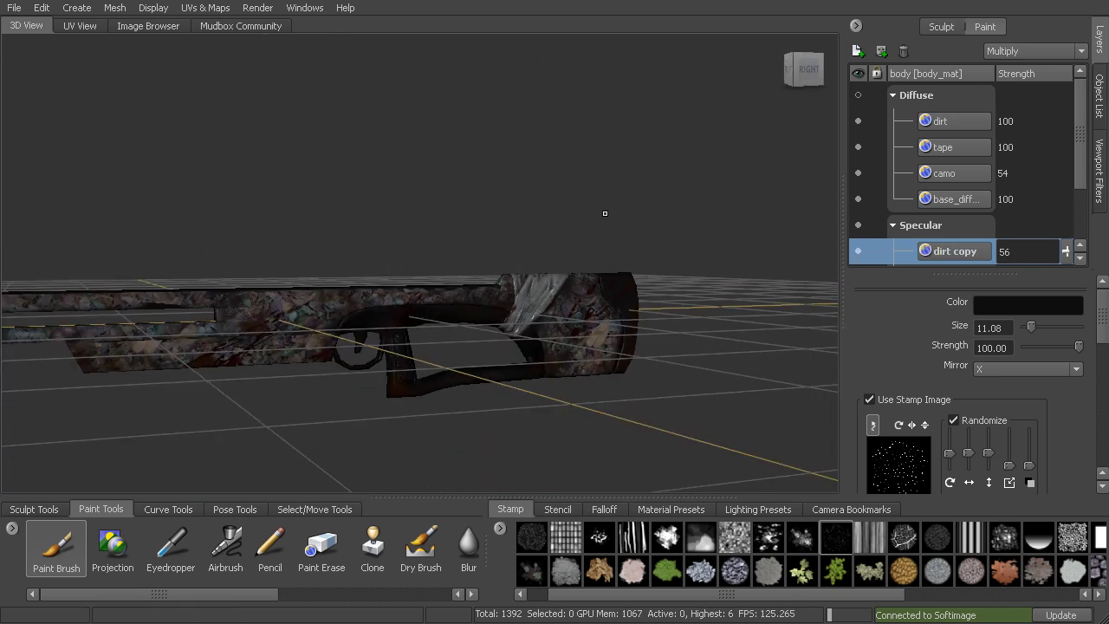
pyautogui.keyDown('alt'); pyautogui.moveTo(605, 213); pyautogui.dragTo(676, 195); pyautogui.keyUp('alt')
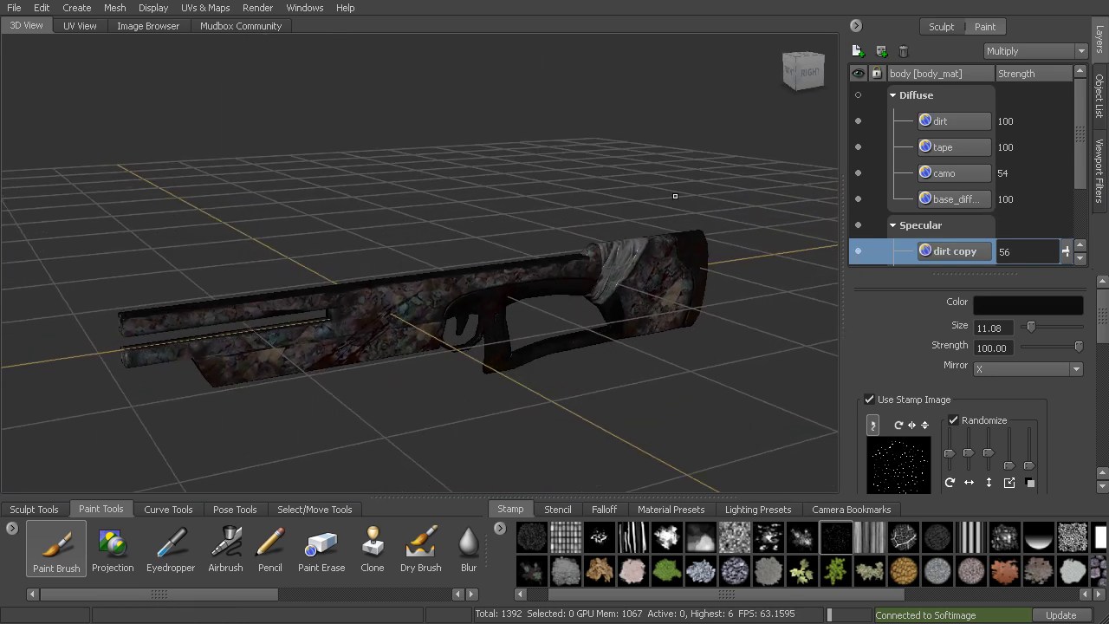
pyautogui.keyDown('alt'); pyautogui.moveTo(674, 197); pyautogui.dragTo(759, 218, button='right'); pyautogui.keyUp('alt')
pyautogui.keyDown('alt'); pyautogui.moveTo(759, 218); pyautogui.dragTo(741, 177, button='middle'); pyautogui.keyUp('alt')
pyautogui.keyDown('alt'); pyautogui.moveTo(741, 177); pyautogui.dragTo(449, 167); pyautogui.keyUp('alt')
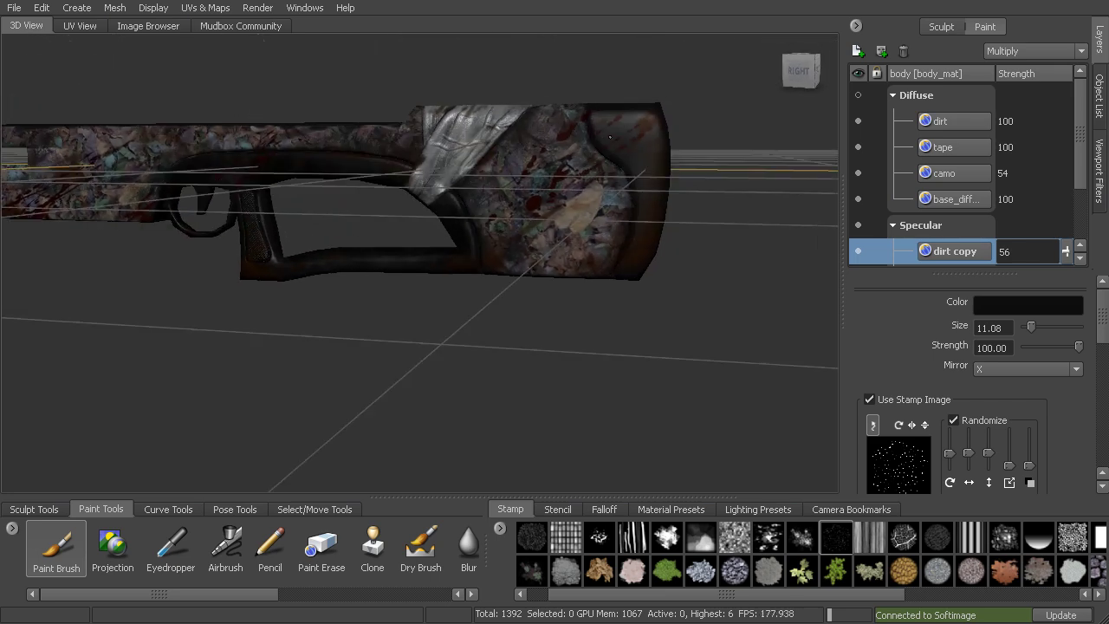